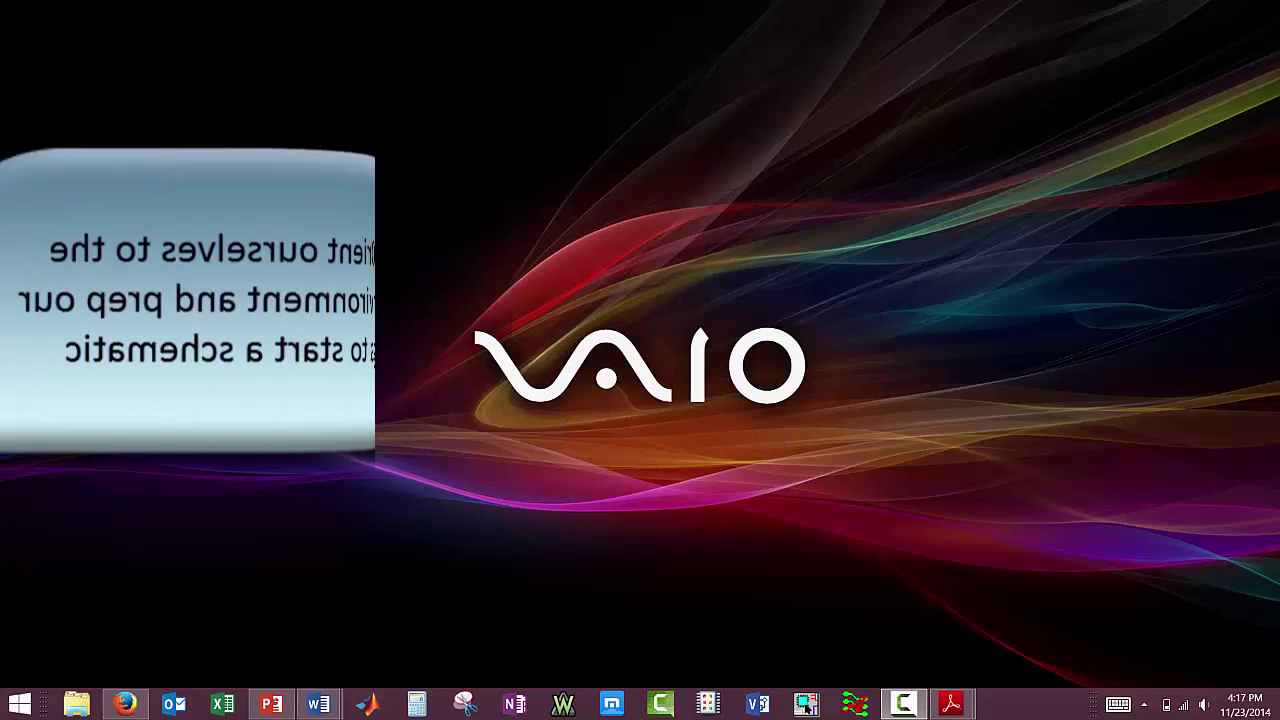
# Step: Launch Design Entry CIS from Windows Search and choose the Allegro PCB Design CIS product
pyautogui.press('super+s')
pyautogui.write('Design Entry CIS')
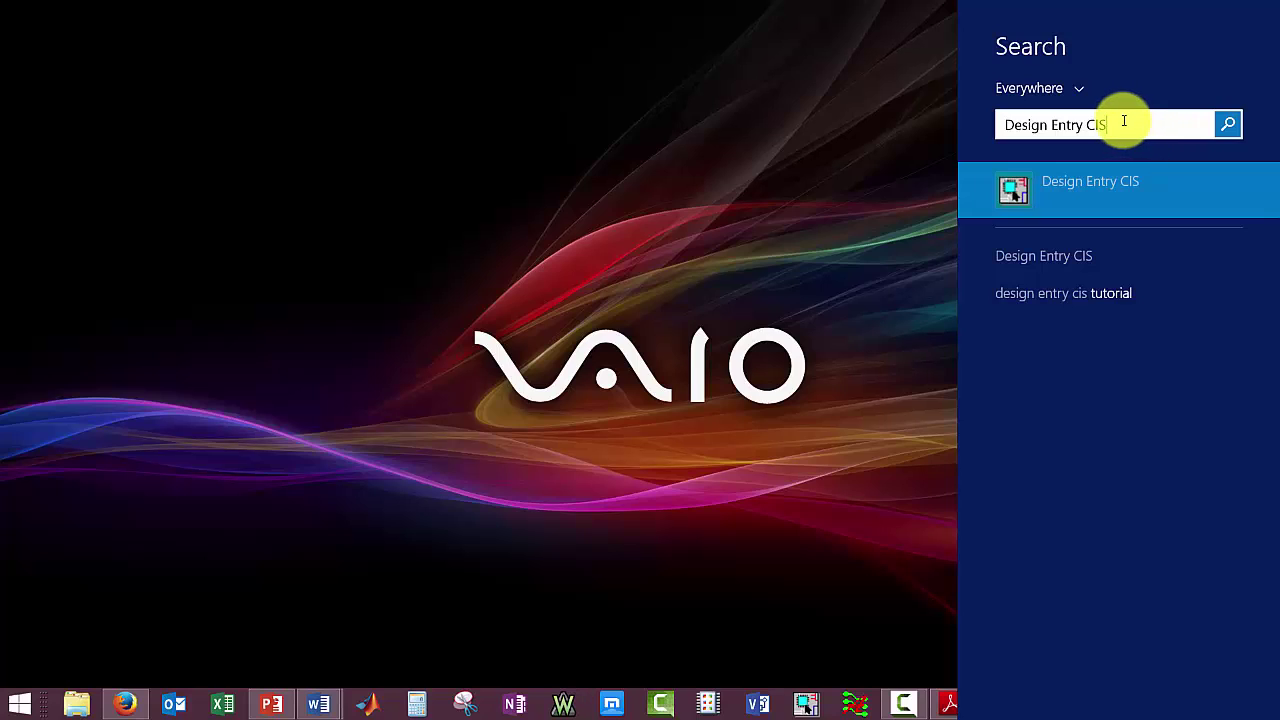
pyautogui.click(1024, 197)
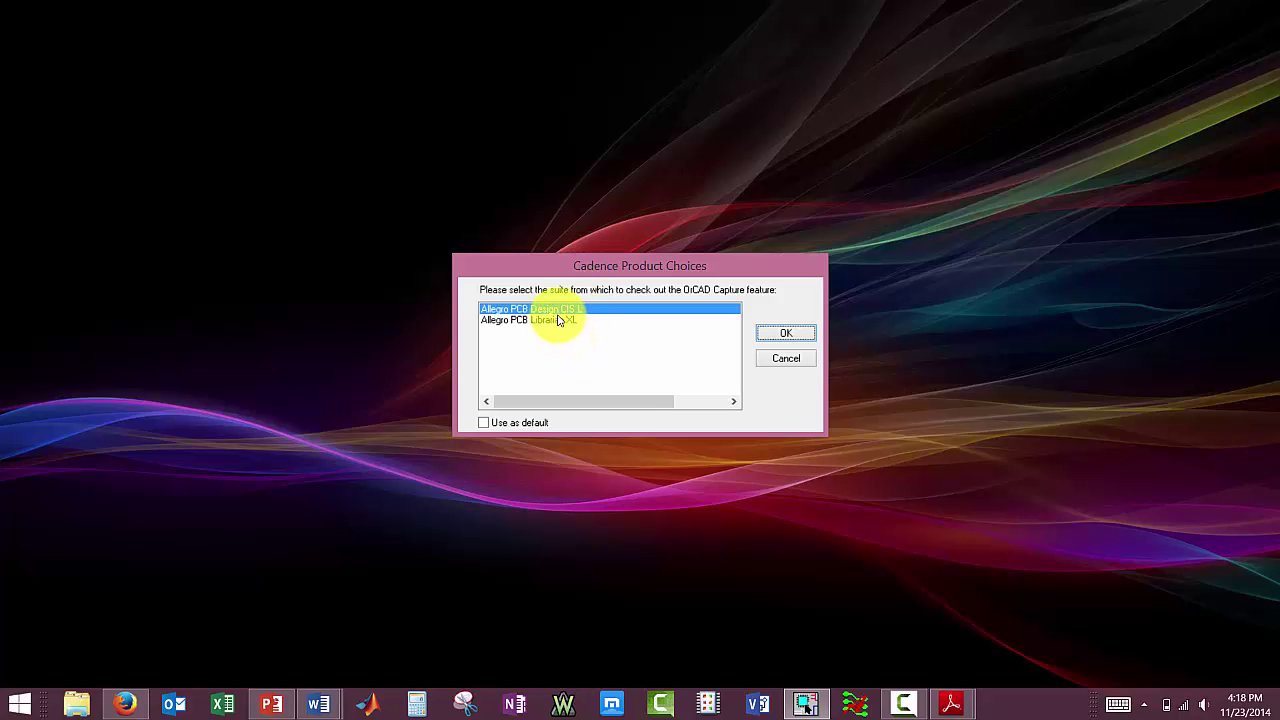
pyautogui.click(441, 250)
pyautogui.press('Return')
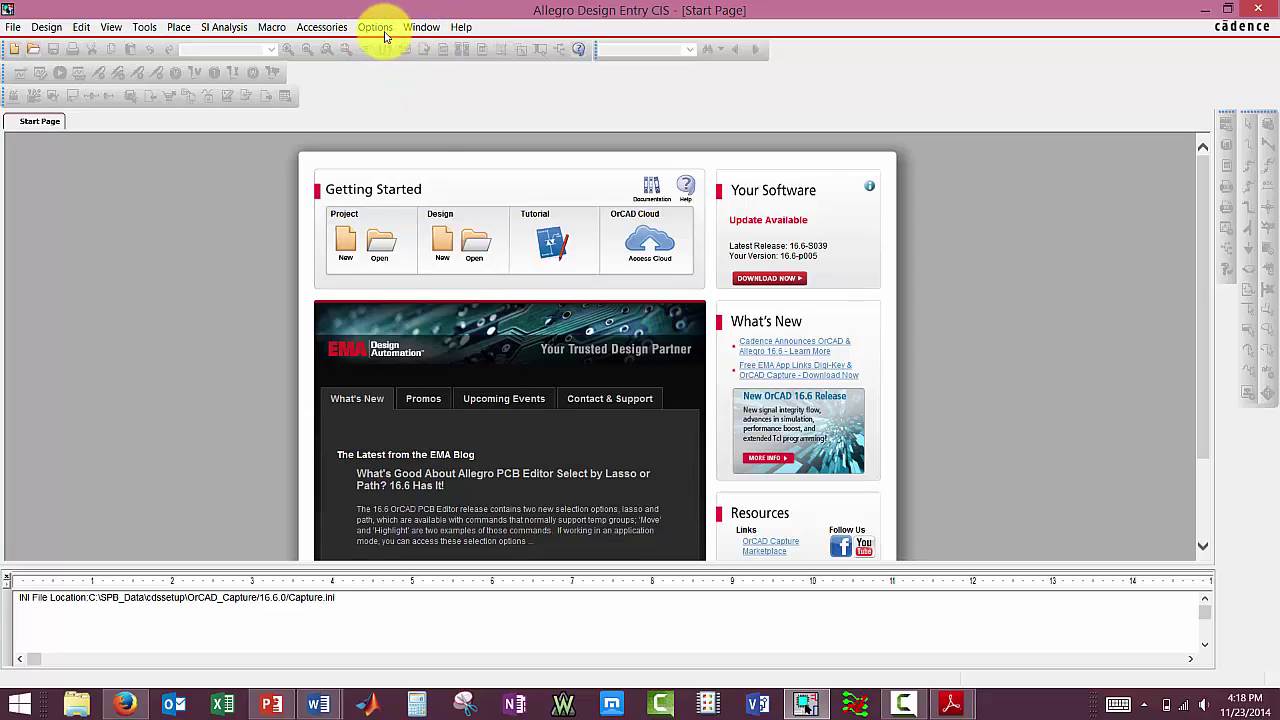
pyautogui.click(421, 27)
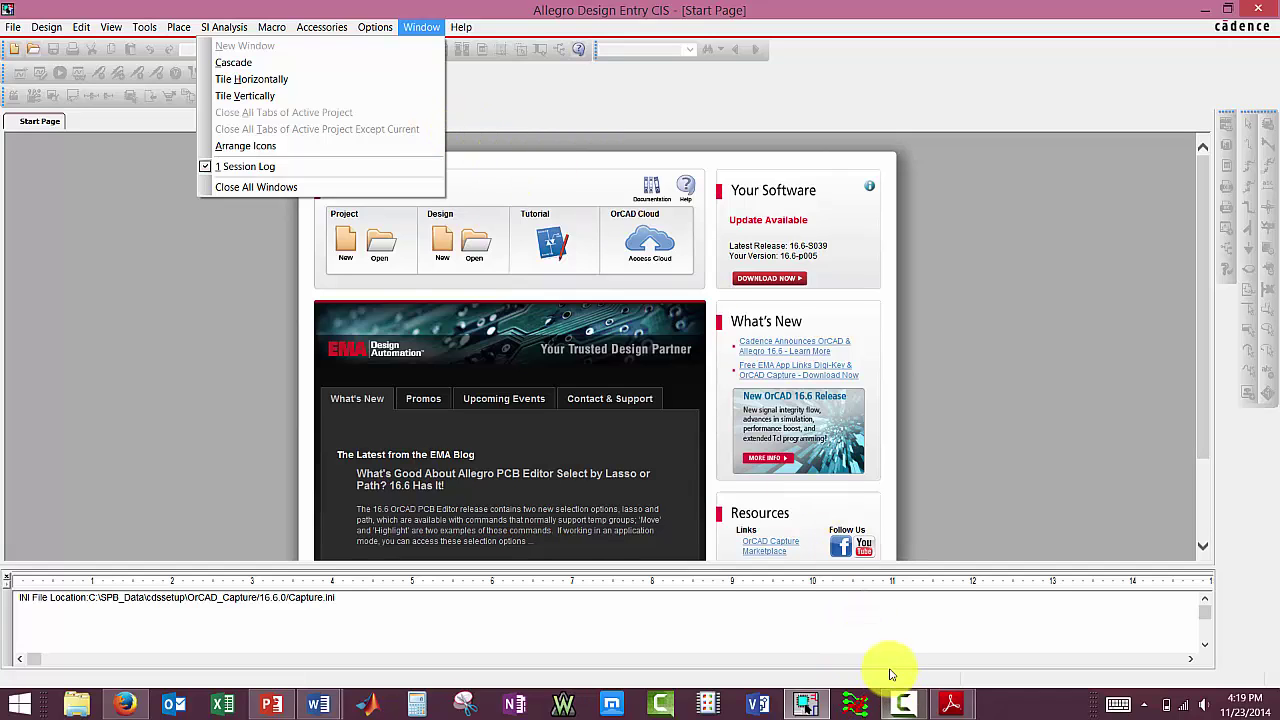
pyautogui.click(1071, 149)
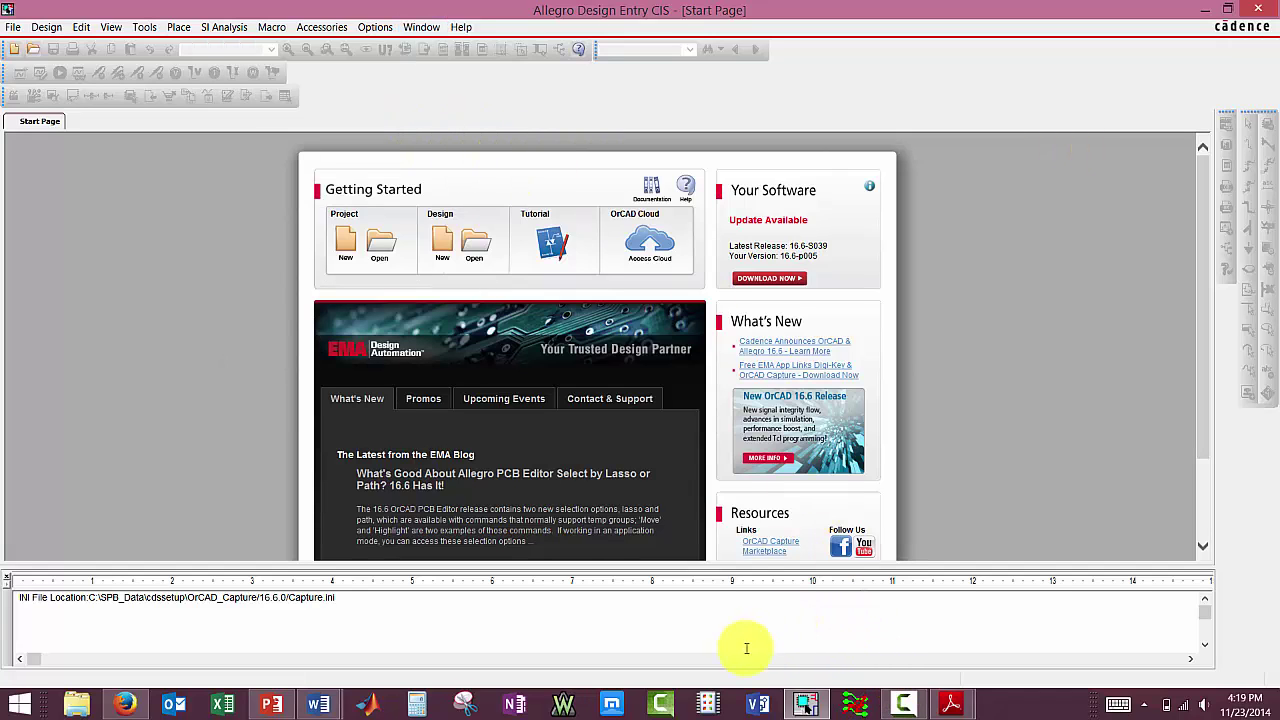
pyautogui.click(422, 28)
pyautogui.click(255, 165)
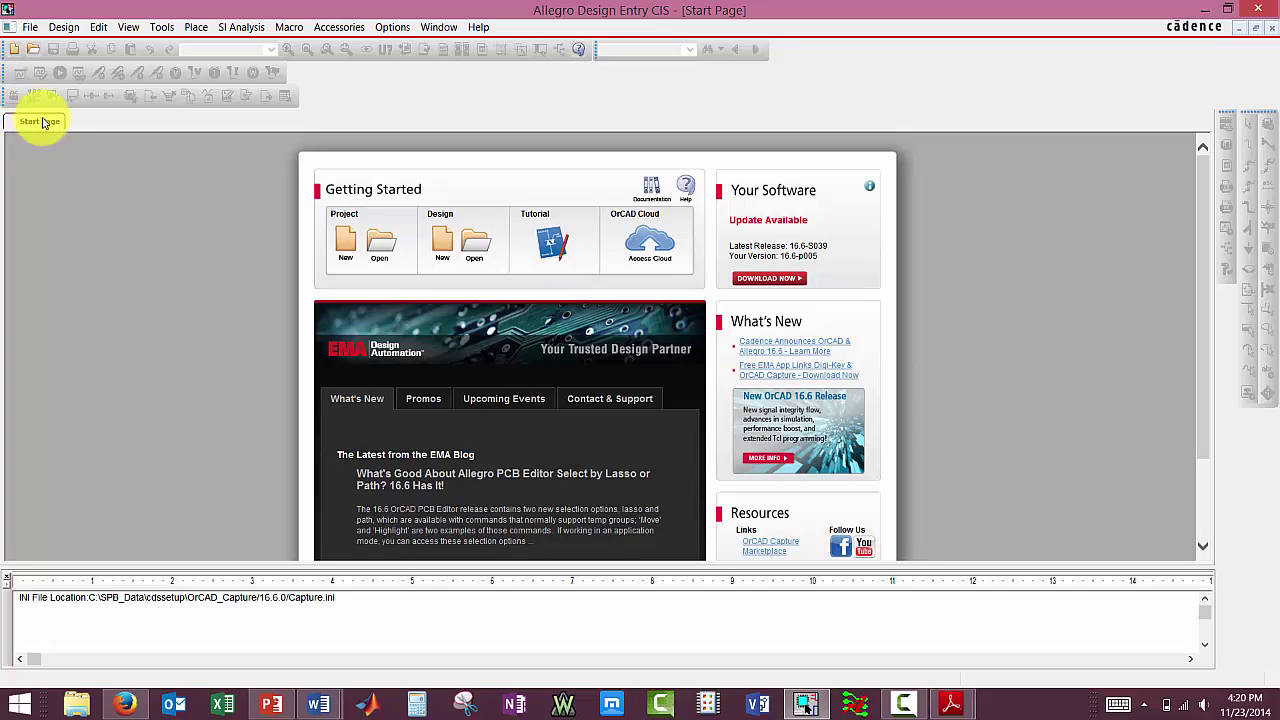
# Step: Close the Start Page and start a new project
pyautogui.rightClick(45, 124)
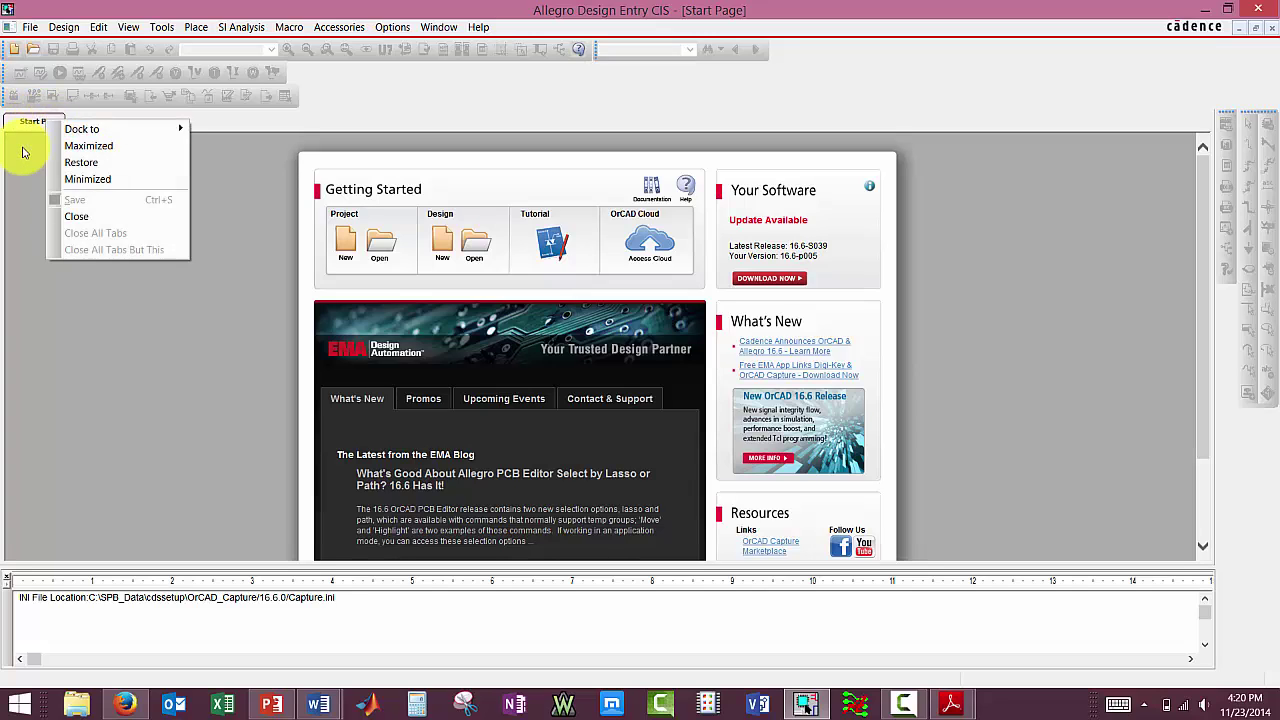
pyautogui.click(104, 216)
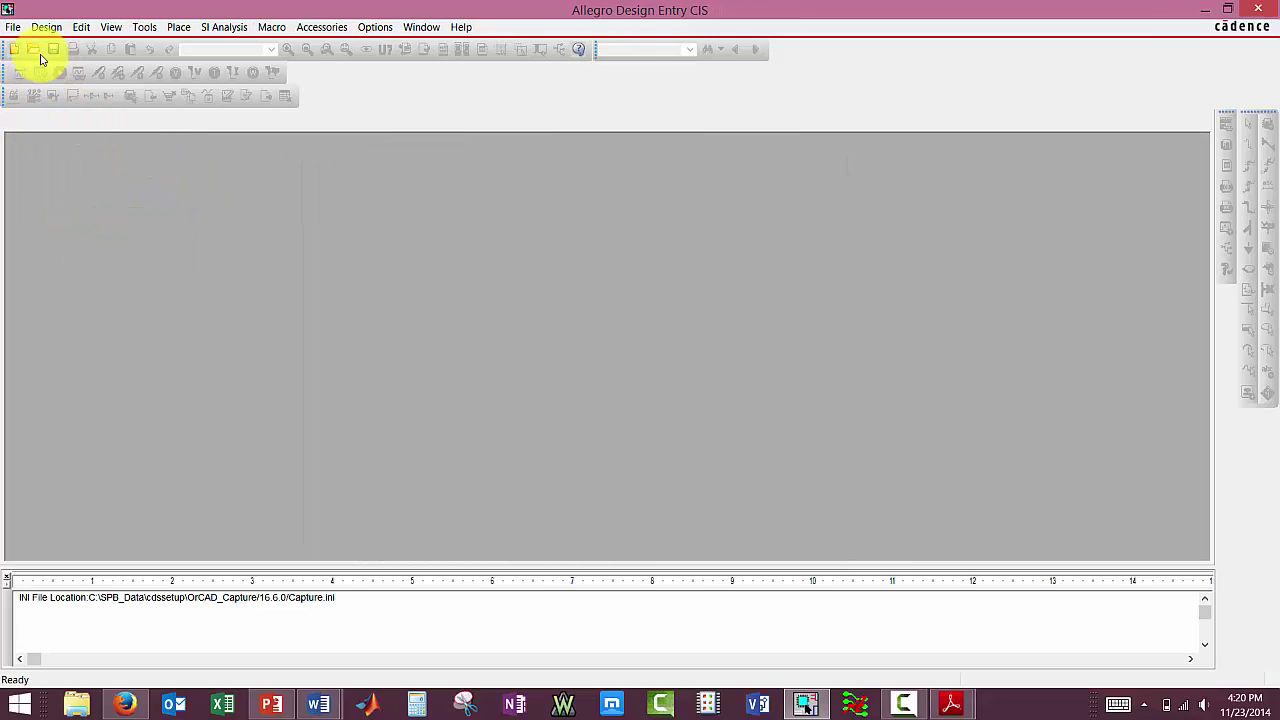
pyautogui.click(13, 30)
pyautogui.moveTo(40, 46)
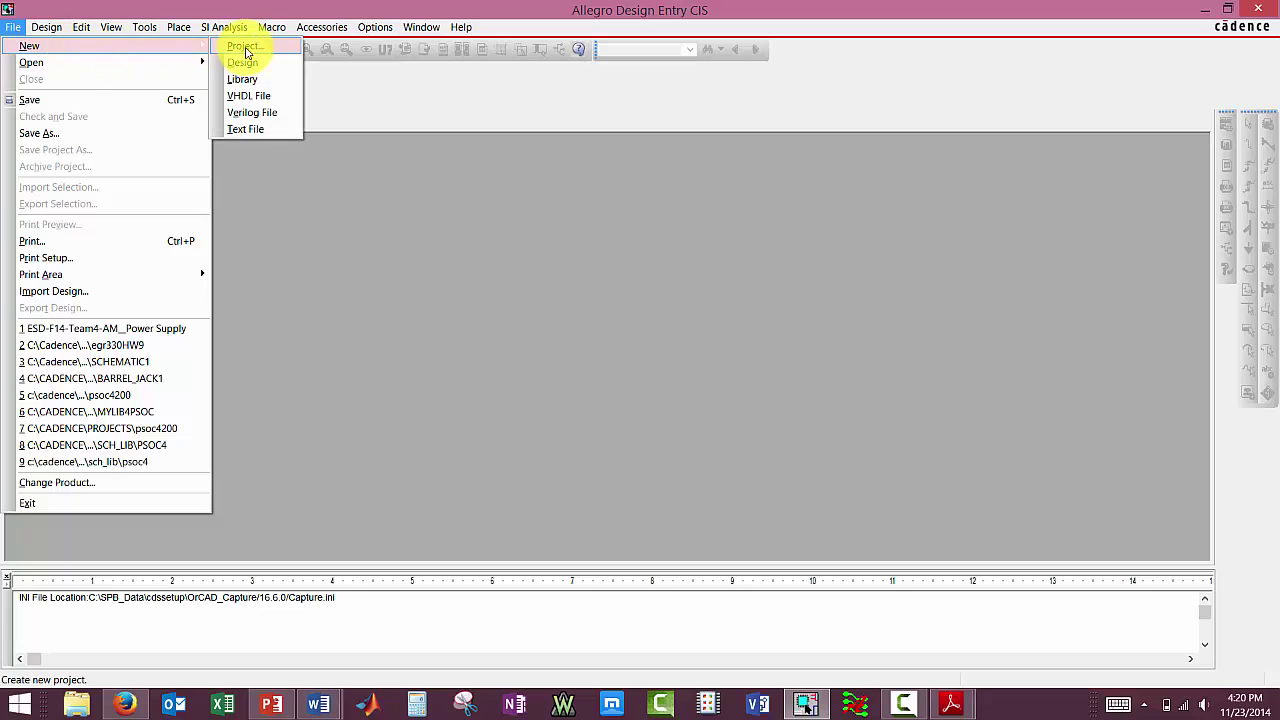
pyautogui.click(245, 47)
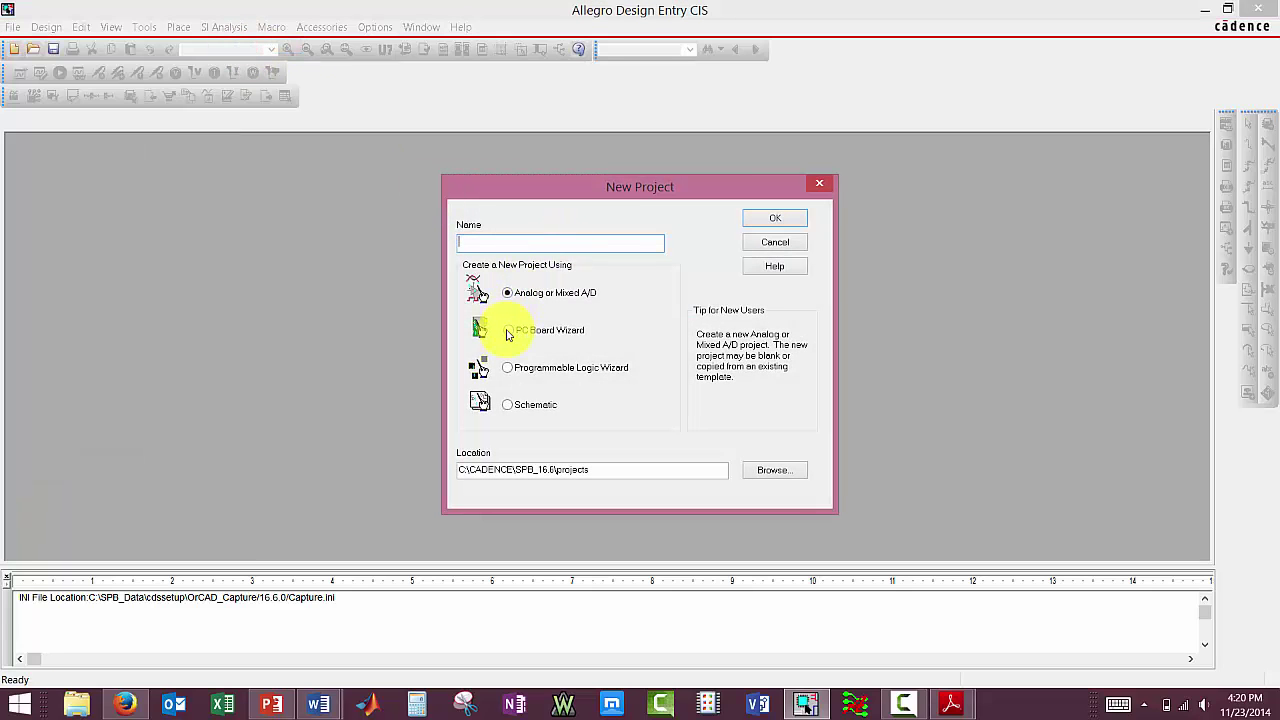
# Step: Try the PC Board Wizard and Analog or Mixed A/D project types, ending on Schematic
pyautogui.click(508, 331)
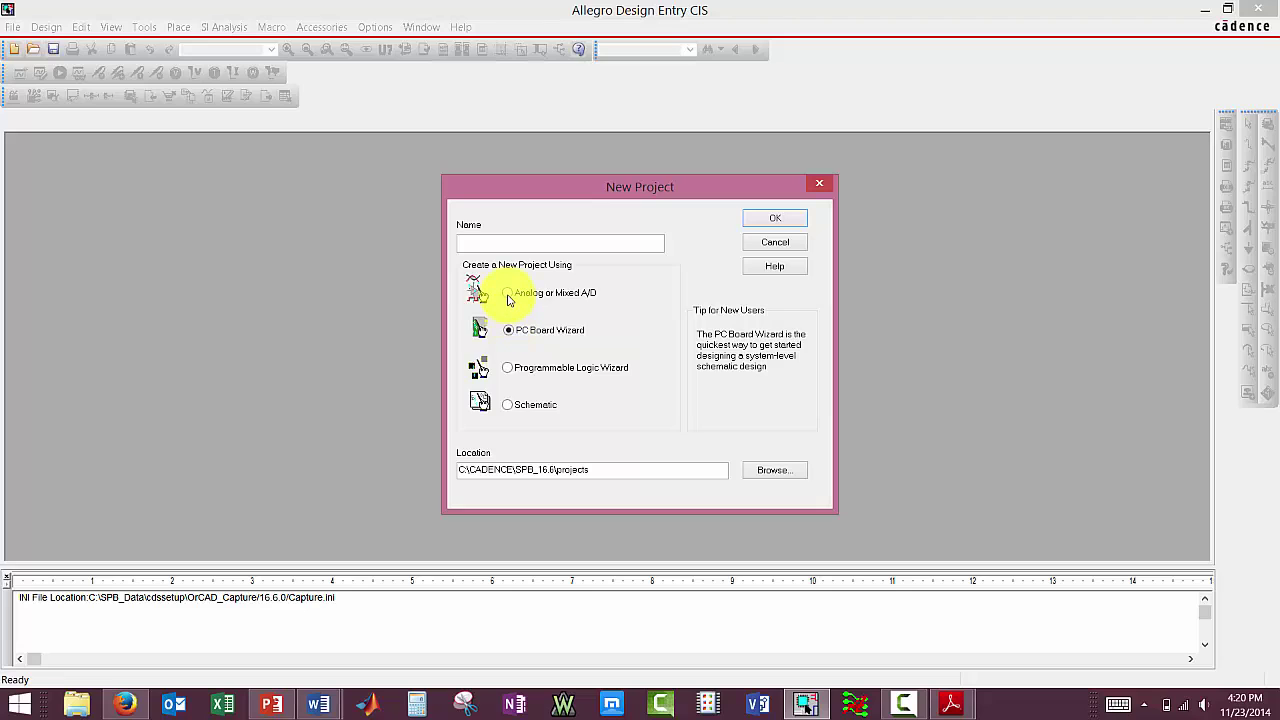
pyautogui.click(508, 294)
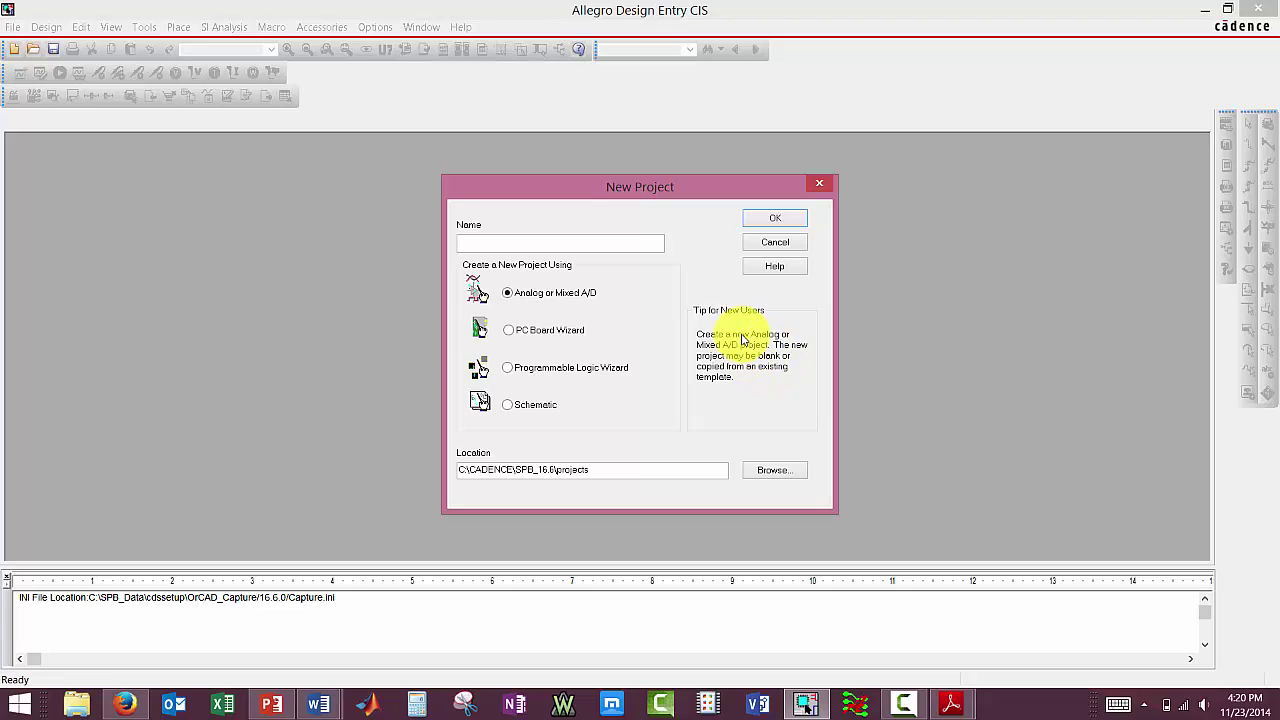
pyautogui.click(508, 332)
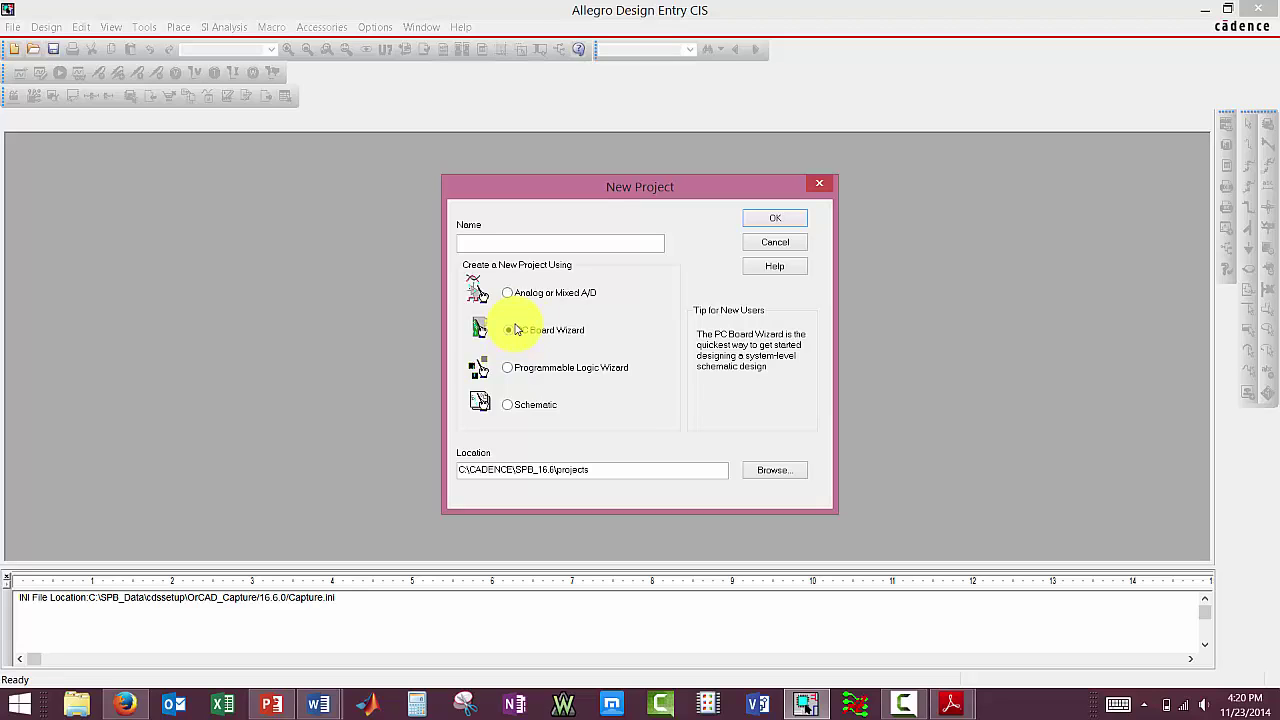
pyautogui.click(507, 405)
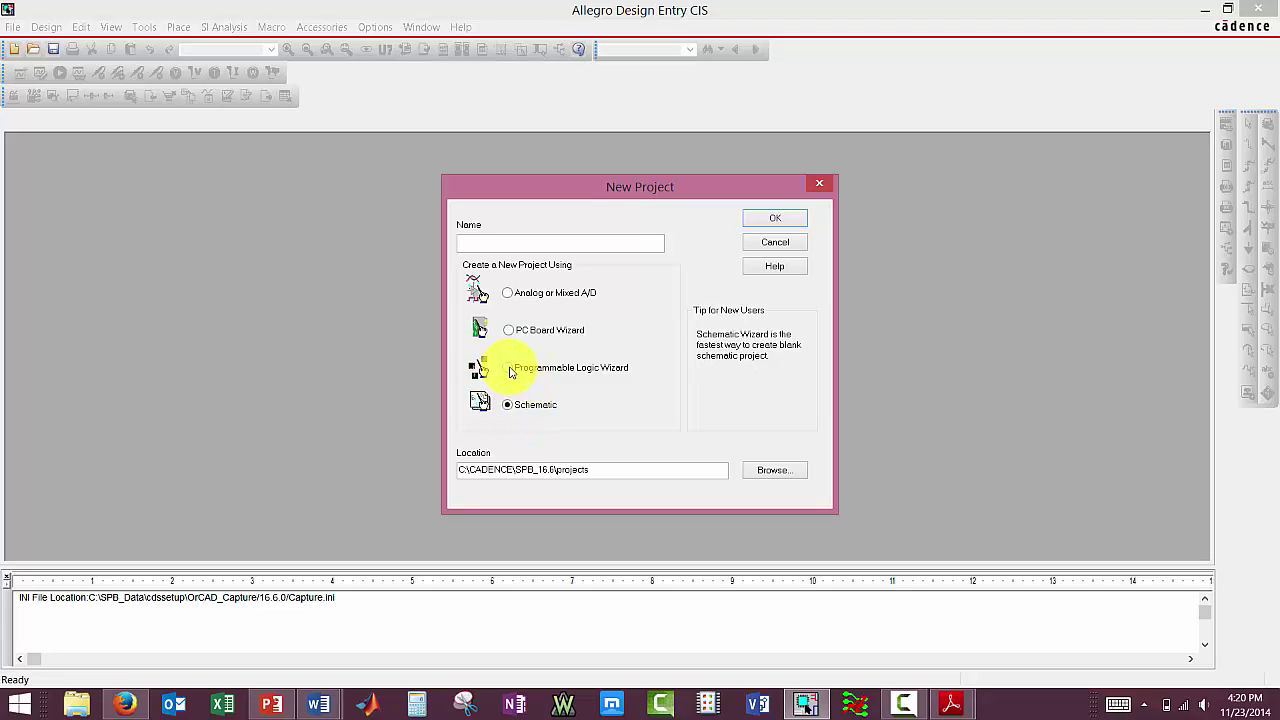
# Step: Create Example_Project_1 in the projects folder, finishing the wizard without simulation or libraries
pyautogui.click(508, 368)
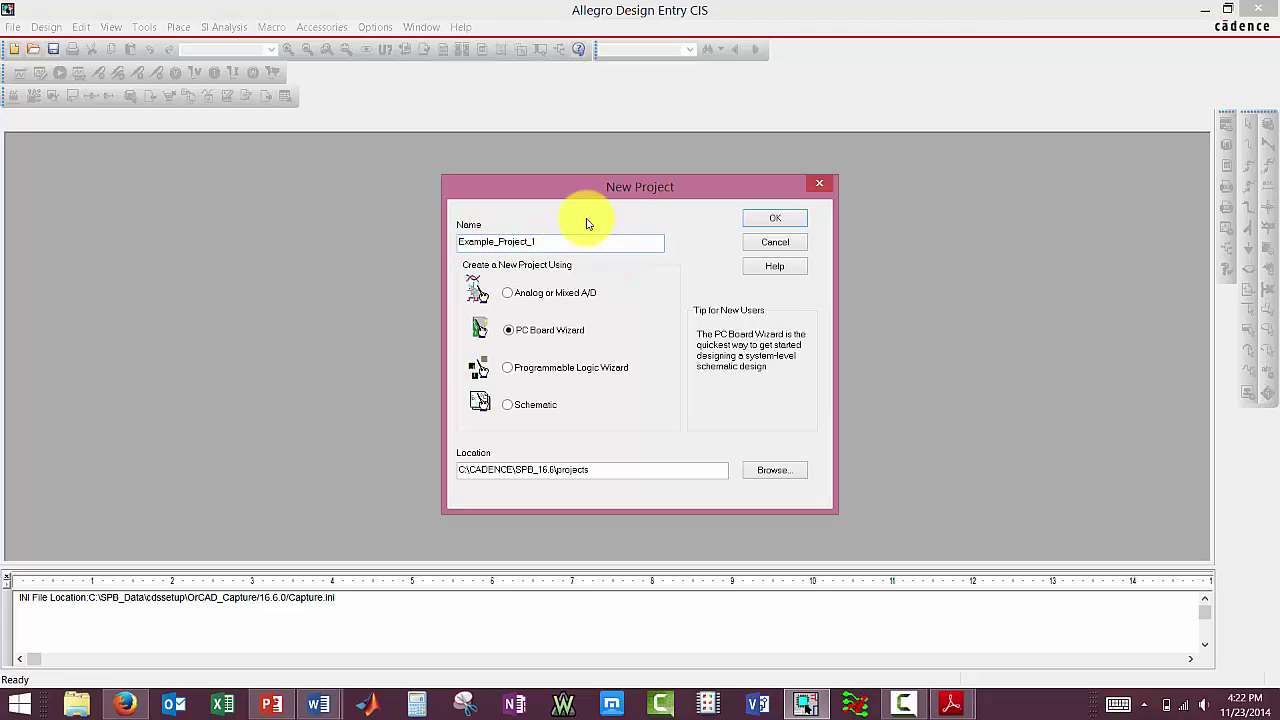
pyautogui.click(773, 466)
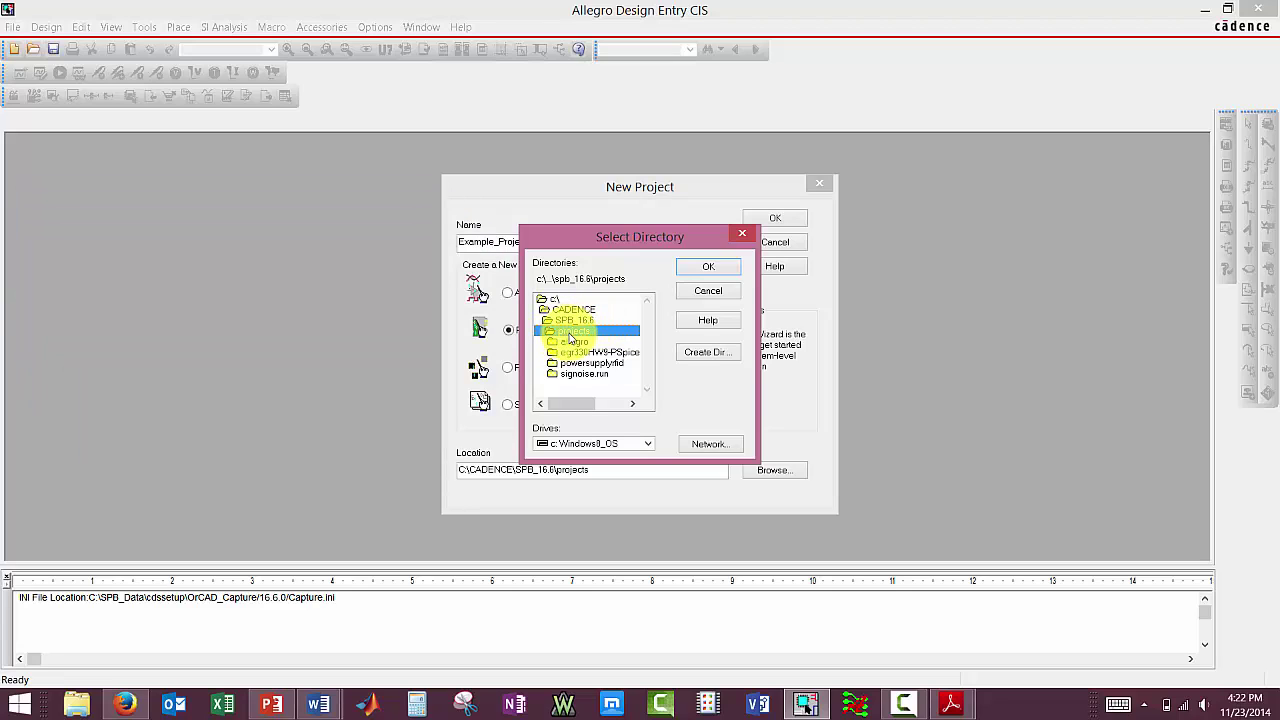
pyautogui.click(710, 271)
pyautogui.click(773, 212)
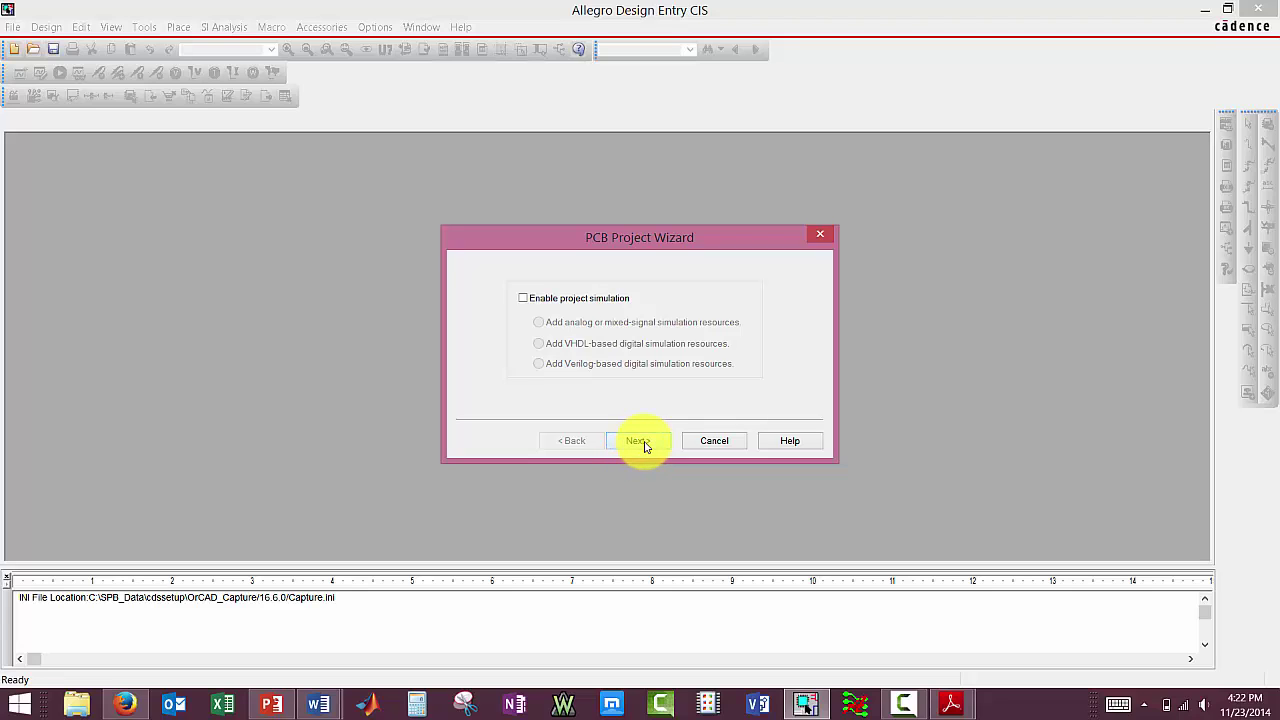
pyautogui.click(640, 441)
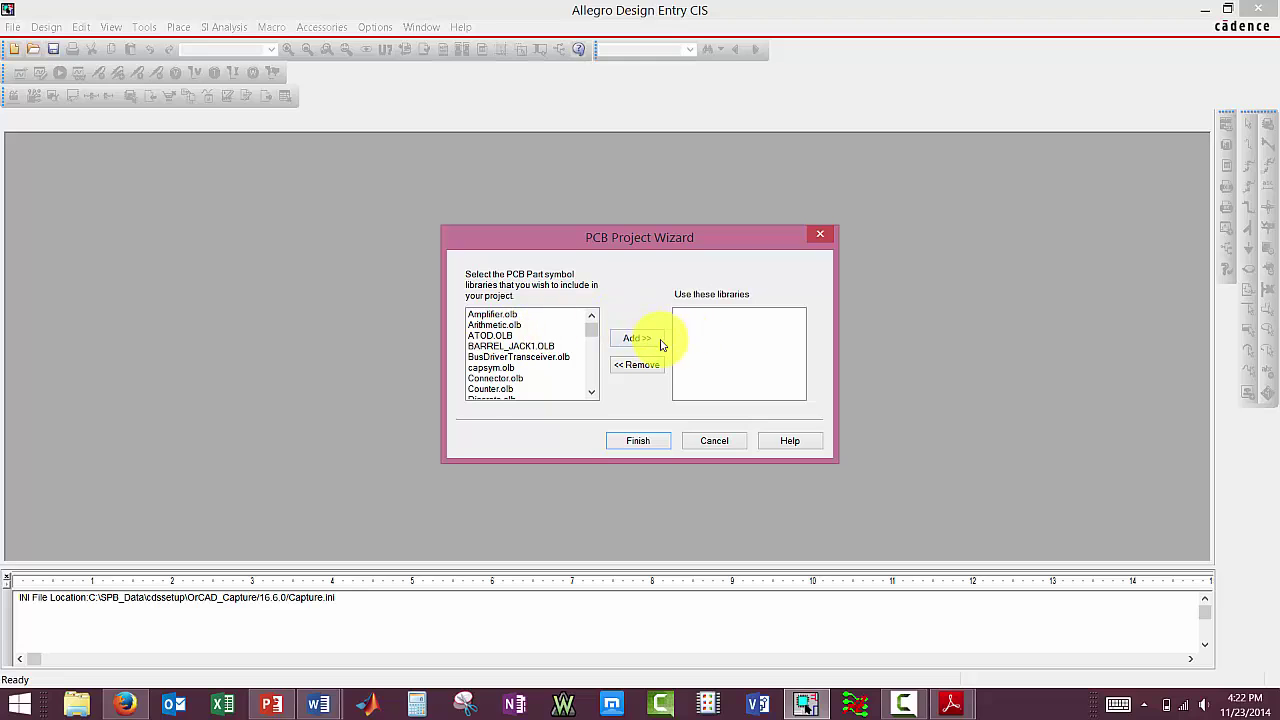
pyautogui.click(655, 441)
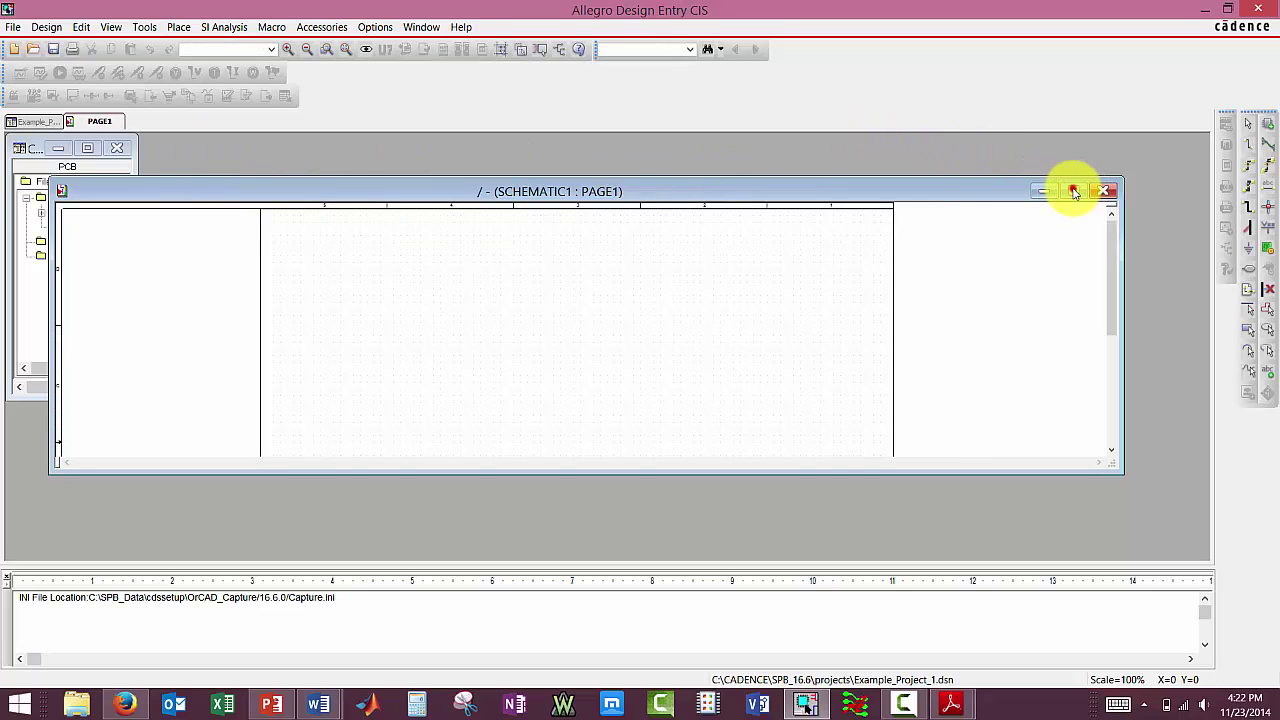
# Step: Maximize the SCHEMATIC1 page, then bring the Example_Project_1 project tree forward
pyautogui.click(1073, 190)
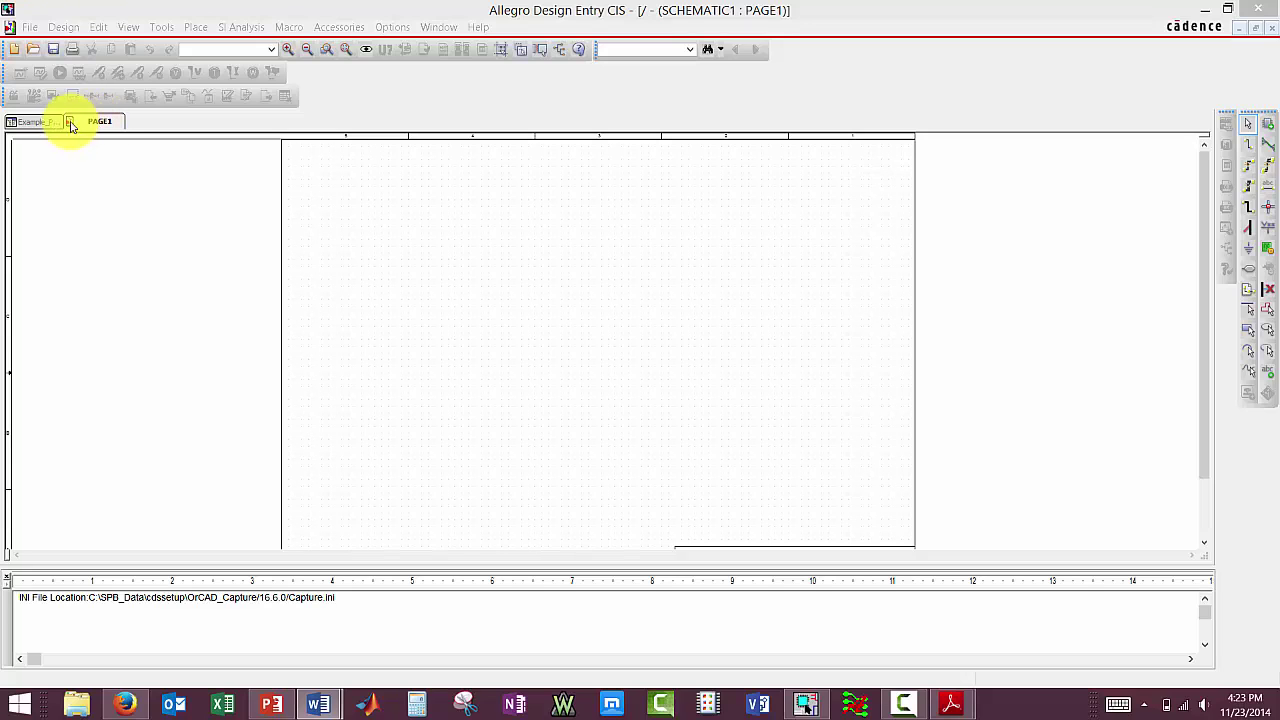
pyautogui.click(36, 123)
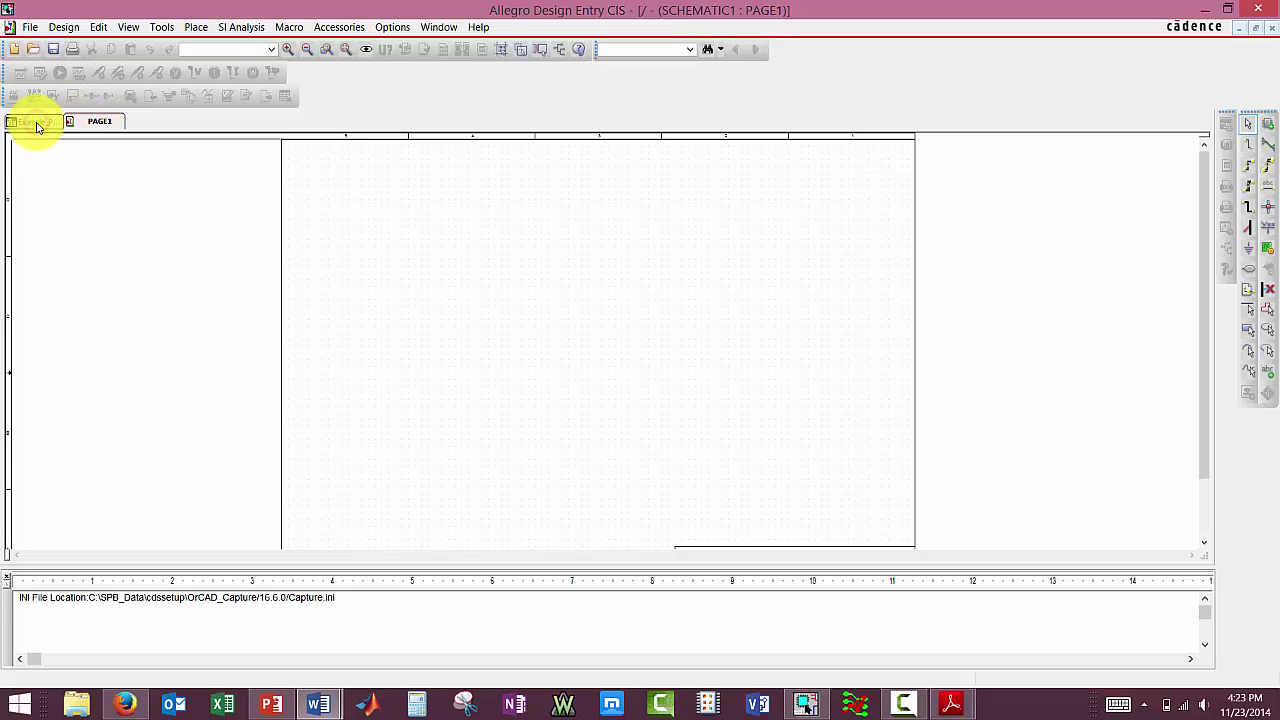
pyautogui.click(37, 123)
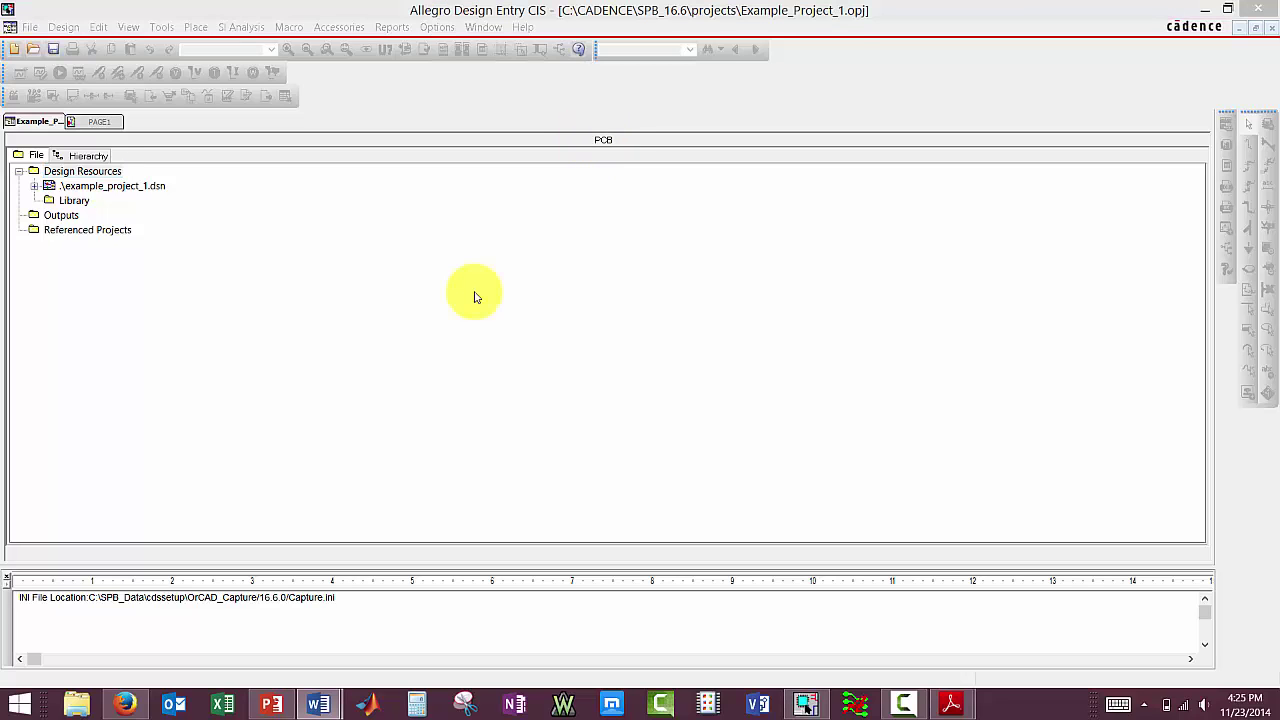
# Step: Expand the design and rename the SCHEMATIC1 folder to SCHEMATIC1renamed
pyautogui.click(34, 186)
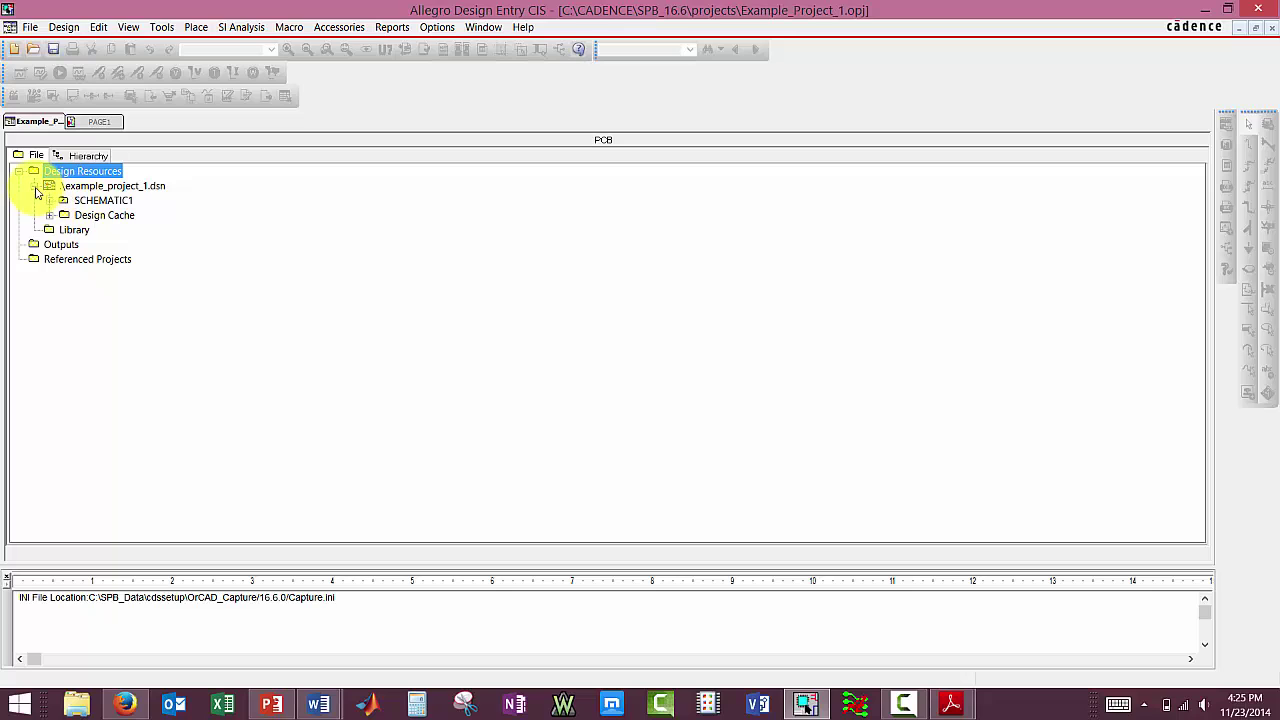
pyautogui.click(50, 188)
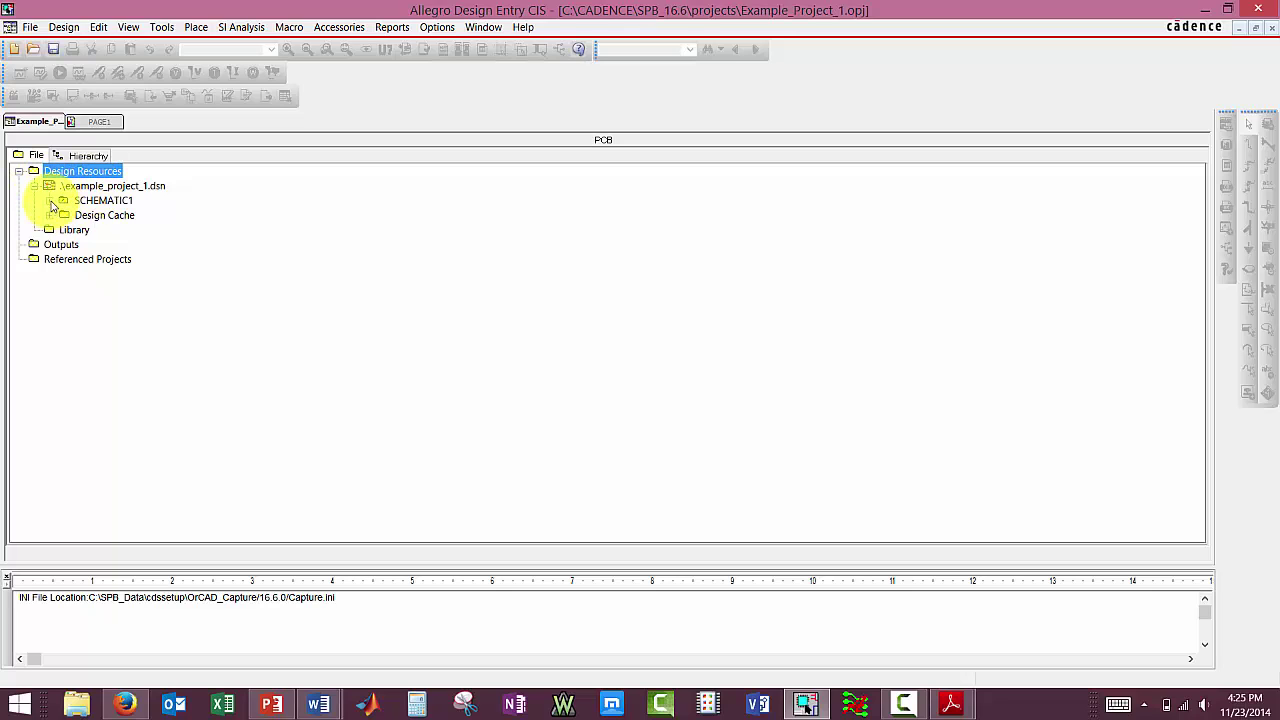
pyautogui.click(50, 201)
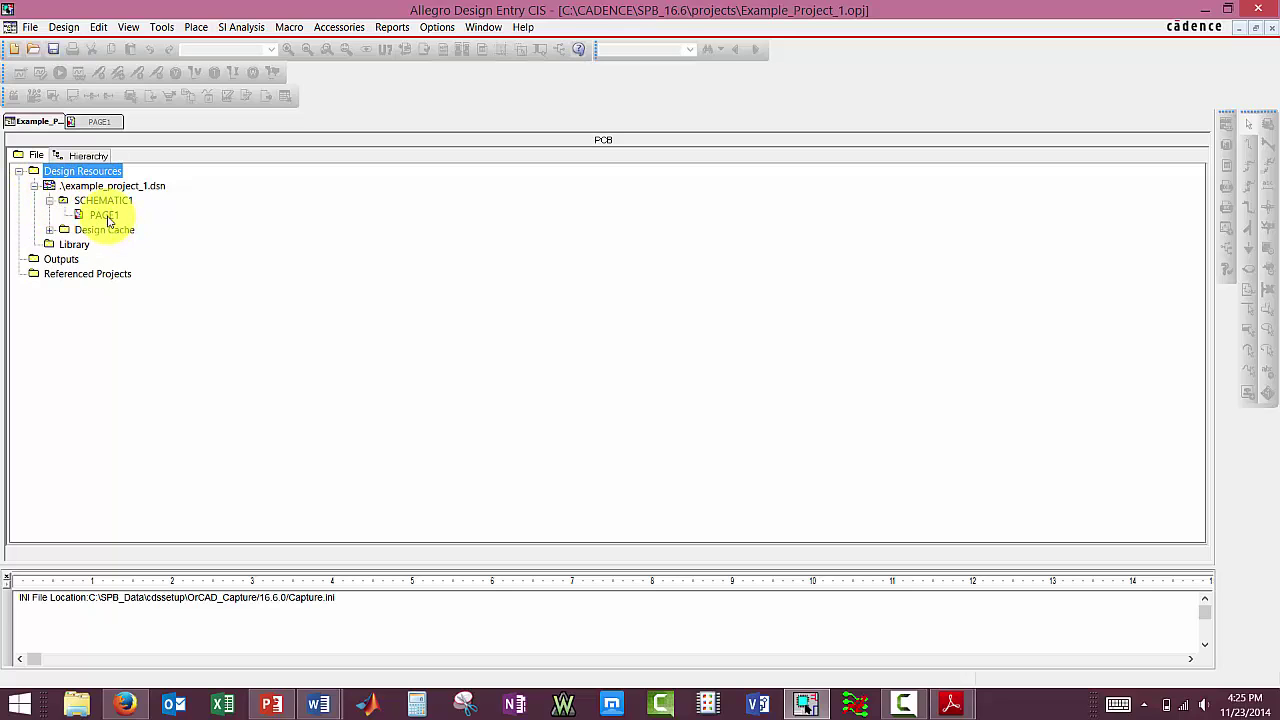
pyautogui.click(94, 200)
pyautogui.rightClick(130, 200)
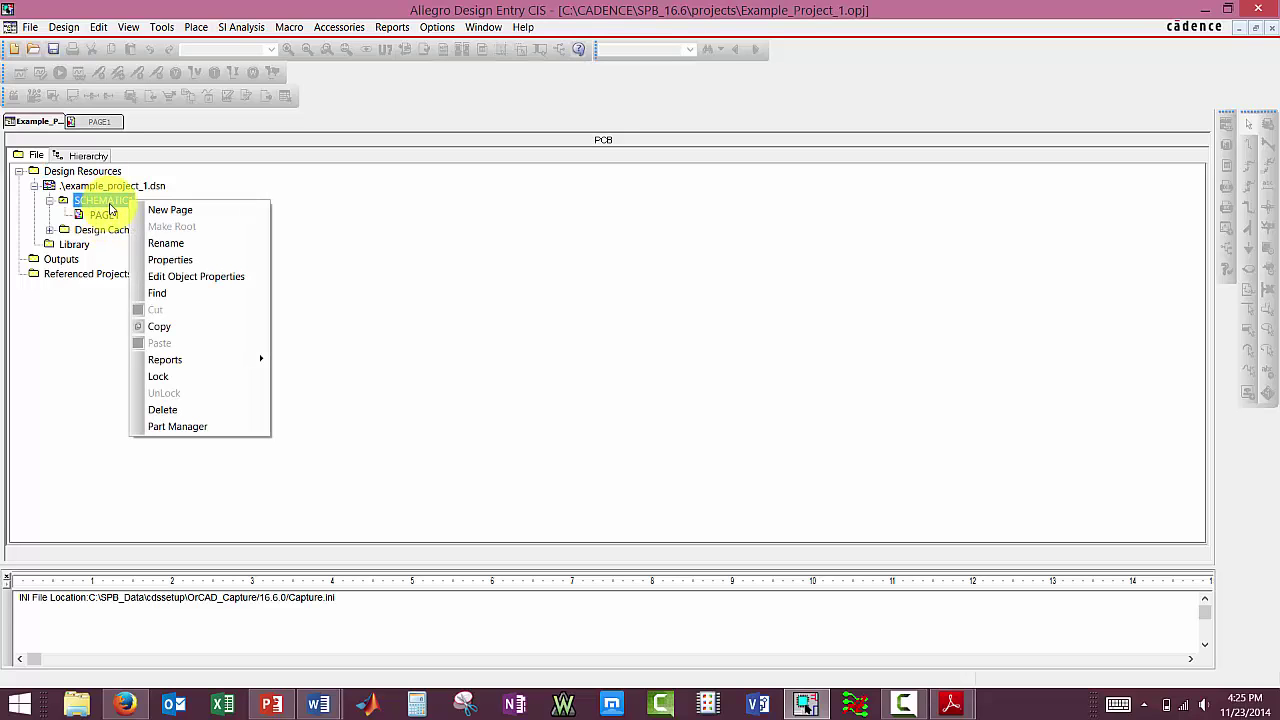
pyautogui.click(205, 244)
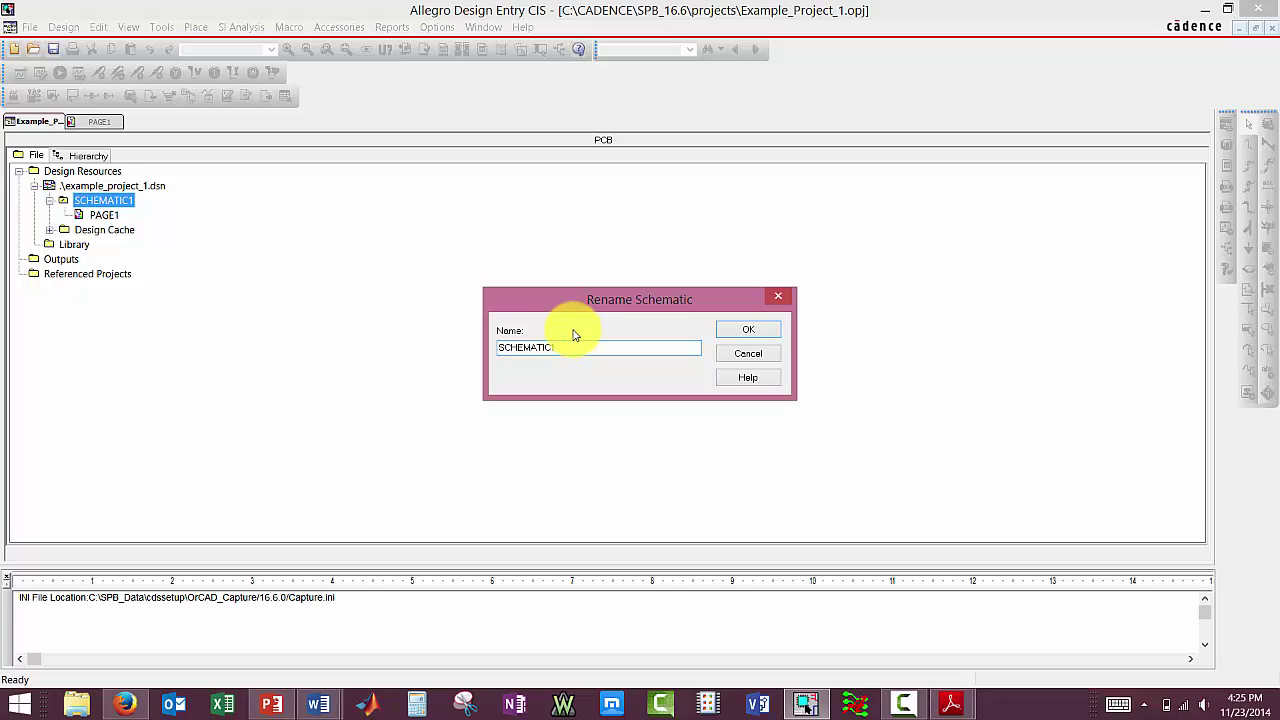
pyautogui.press('Return')
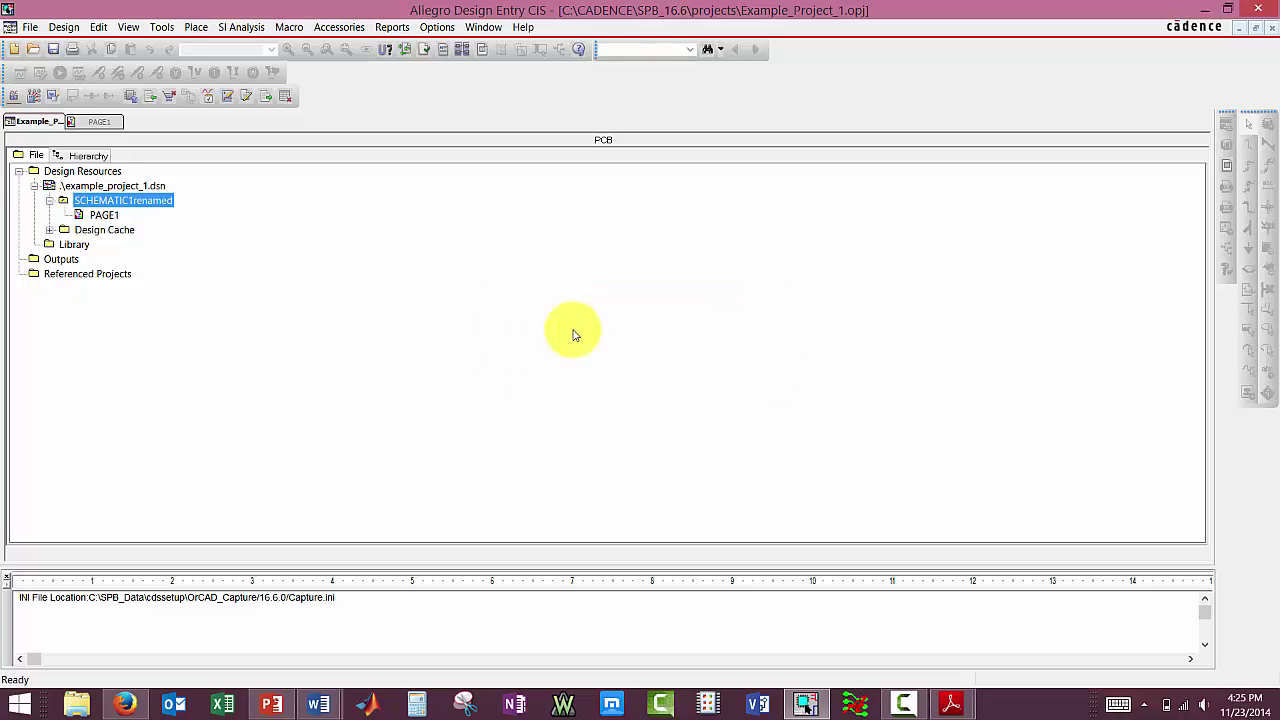
# Step: Rename page PAGE1 to PAGE1renamed
pyautogui.rightClick(105, 215)
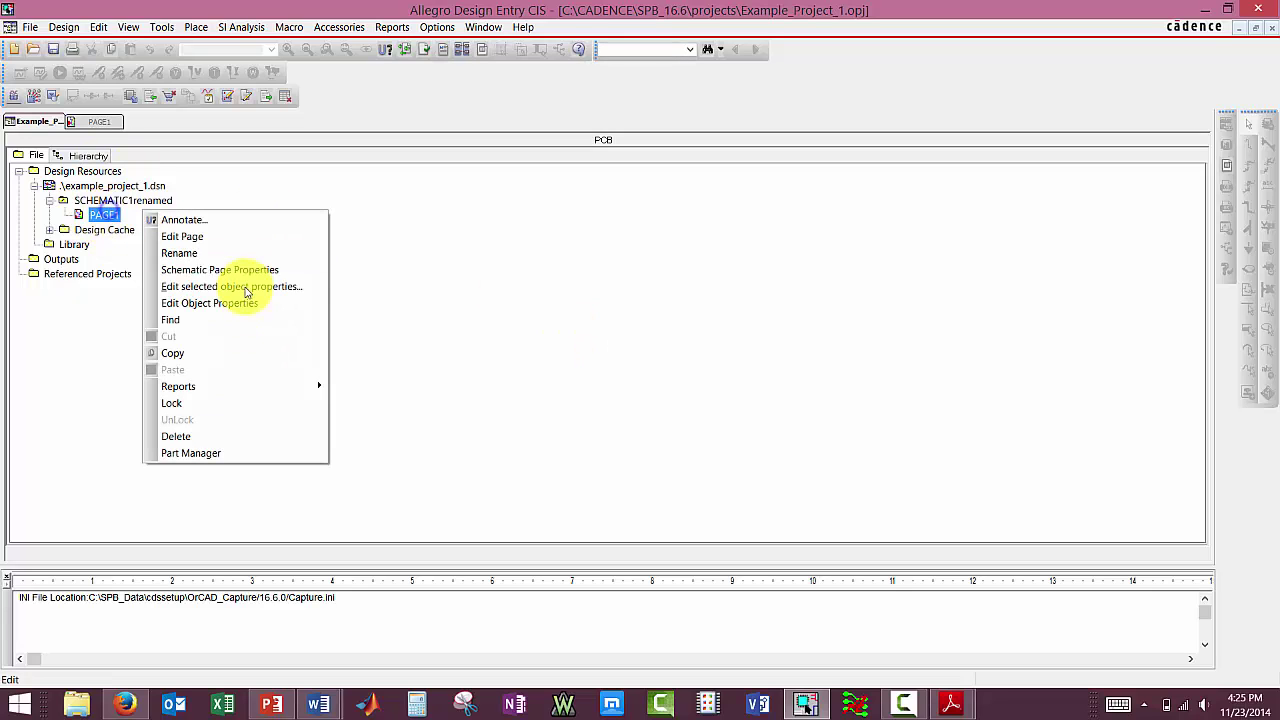
pyautogui.click(202, 254)
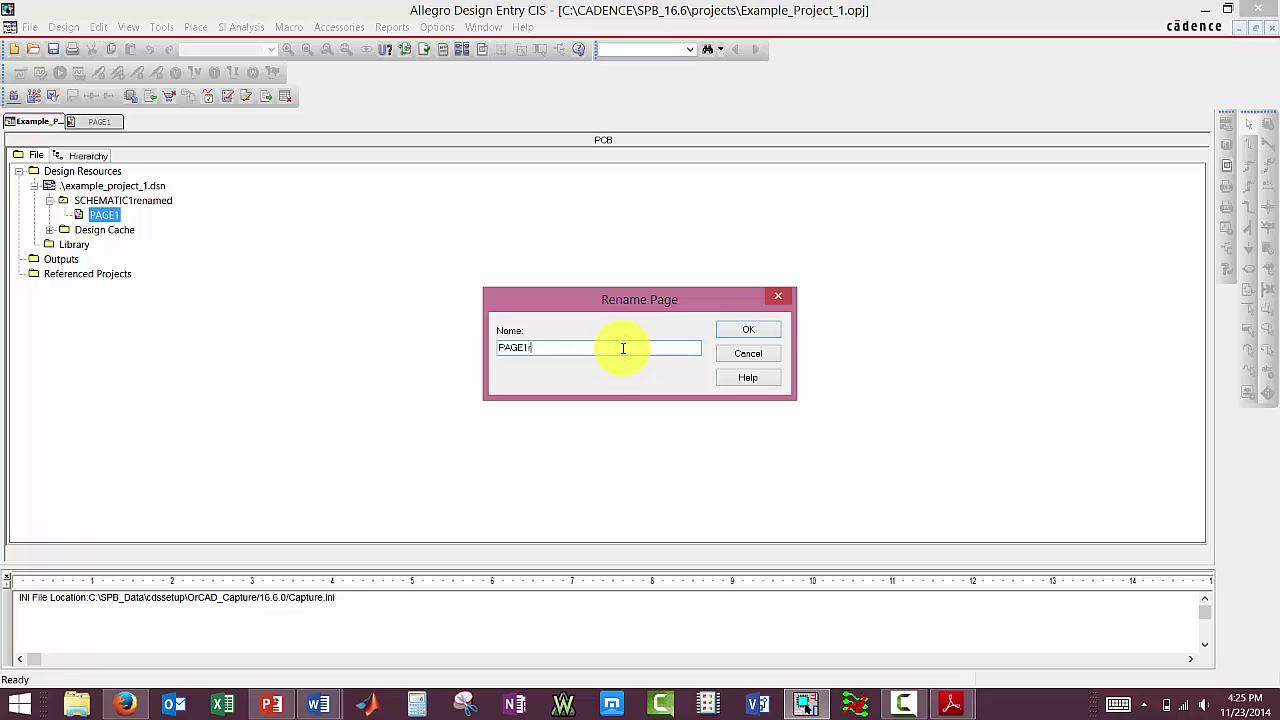
pyautogui.write('renamed')
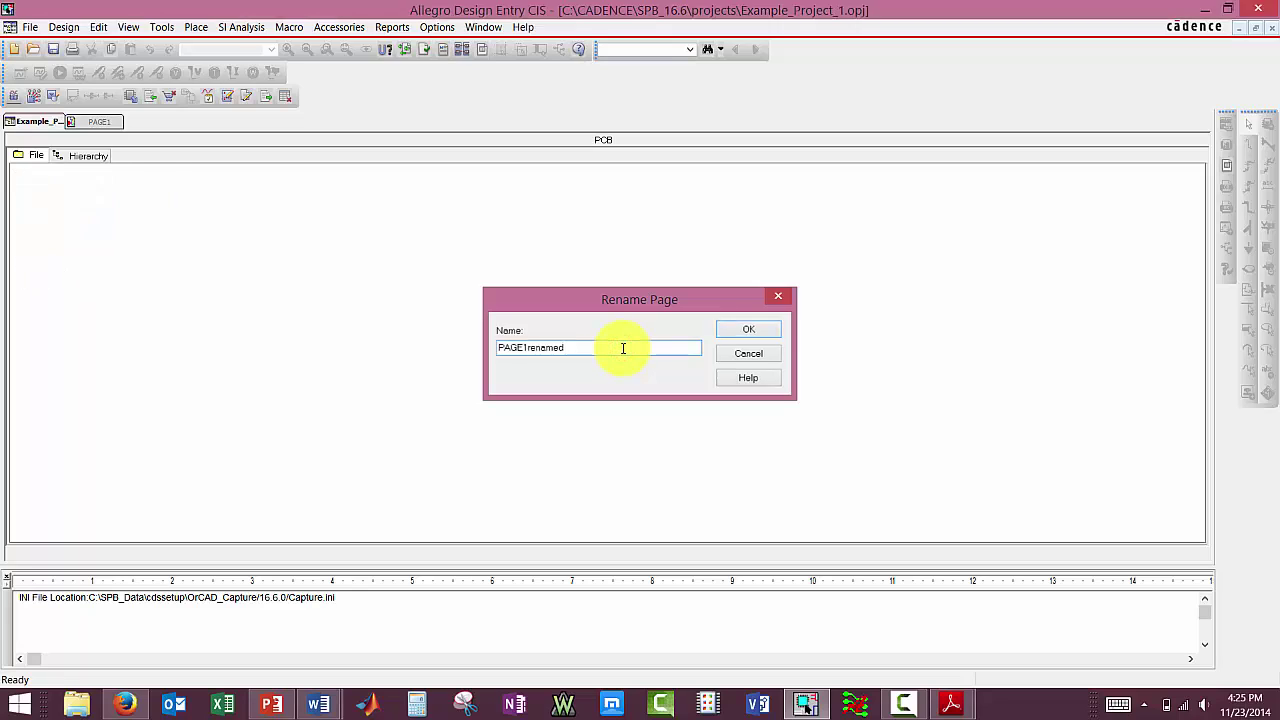
pyautogui.press('Return')
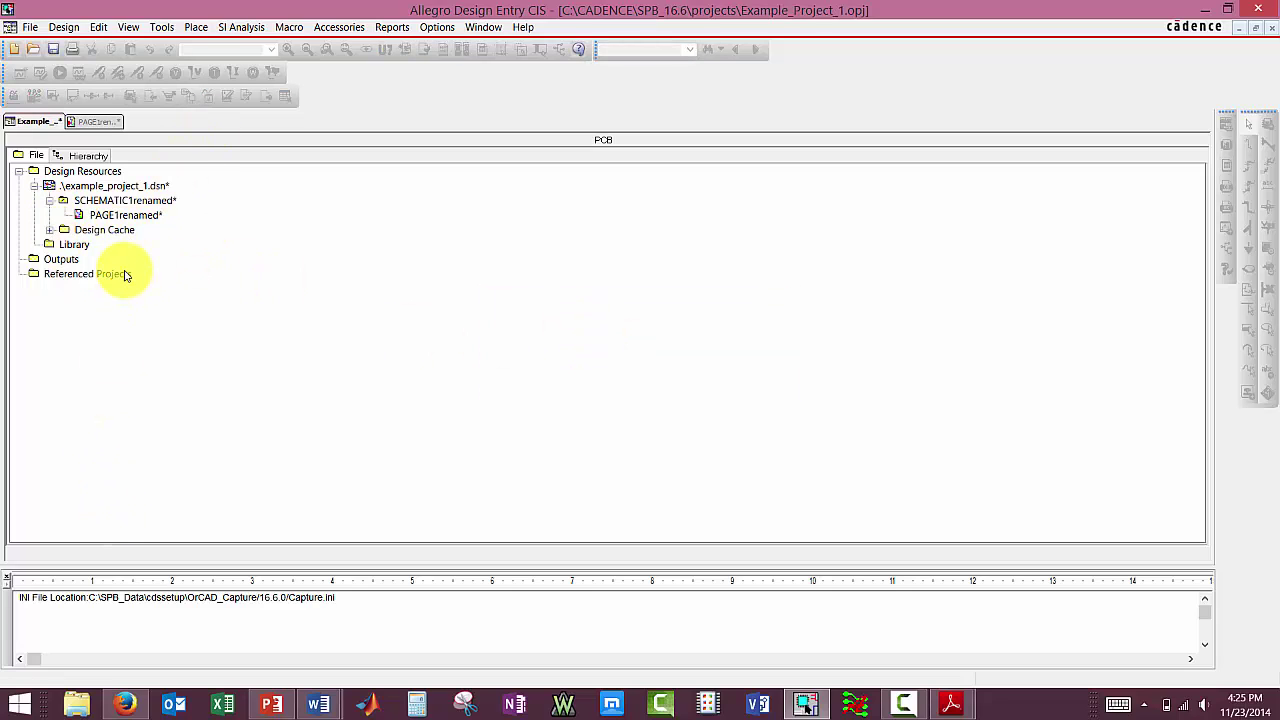
# Step: Add a new page named PAGE1 to SCHEMATIC1renamed
pyautogui.rightClick(97, 201)
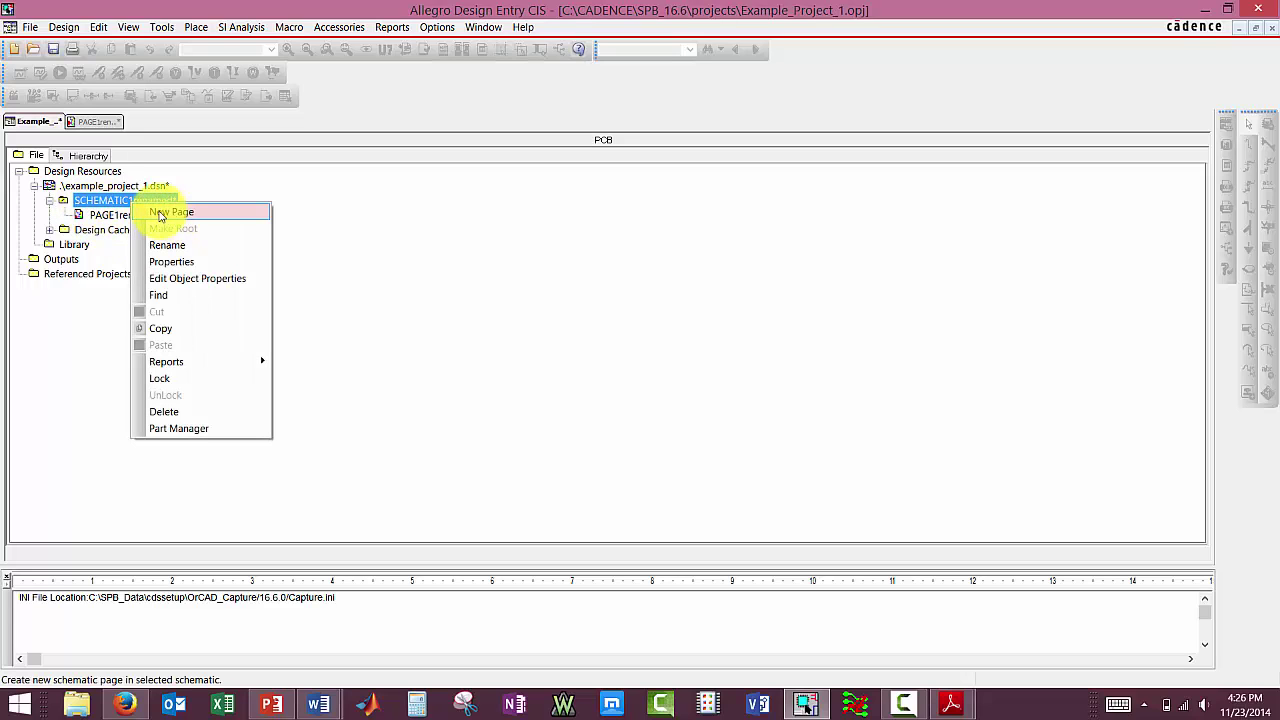
pyautogui.click(160, 213)
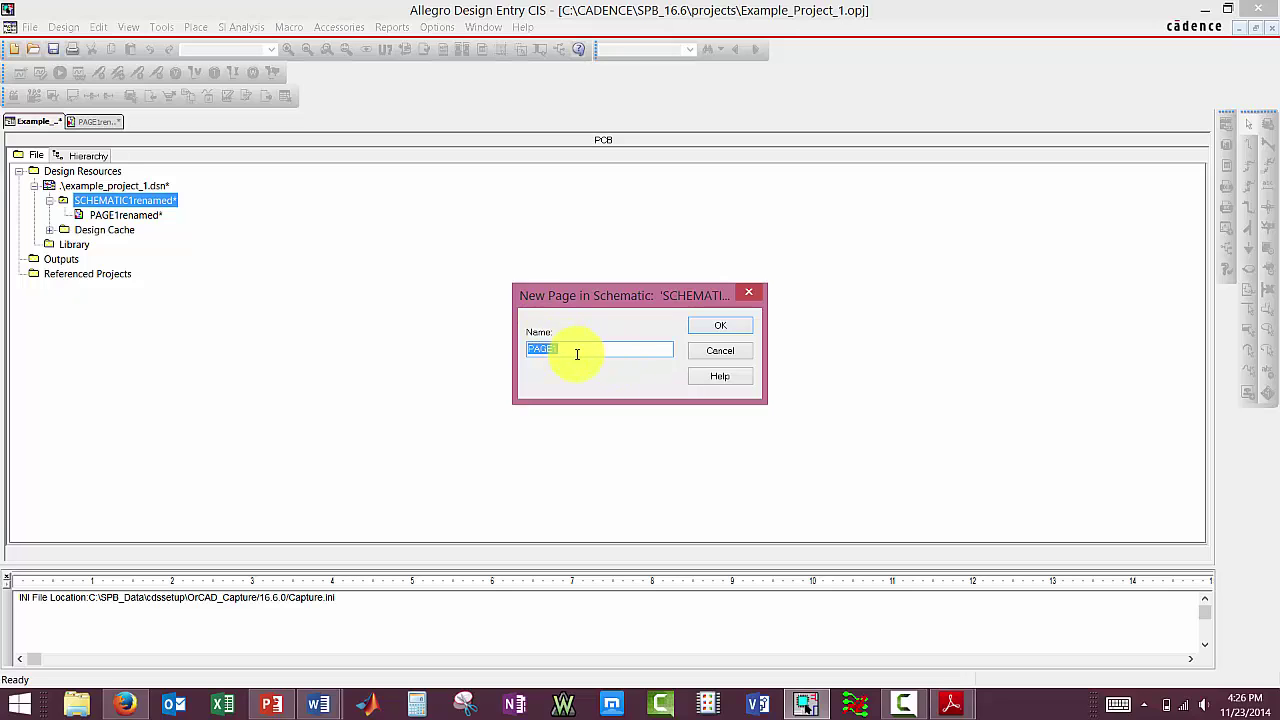
pyautogui.click(721, 327)
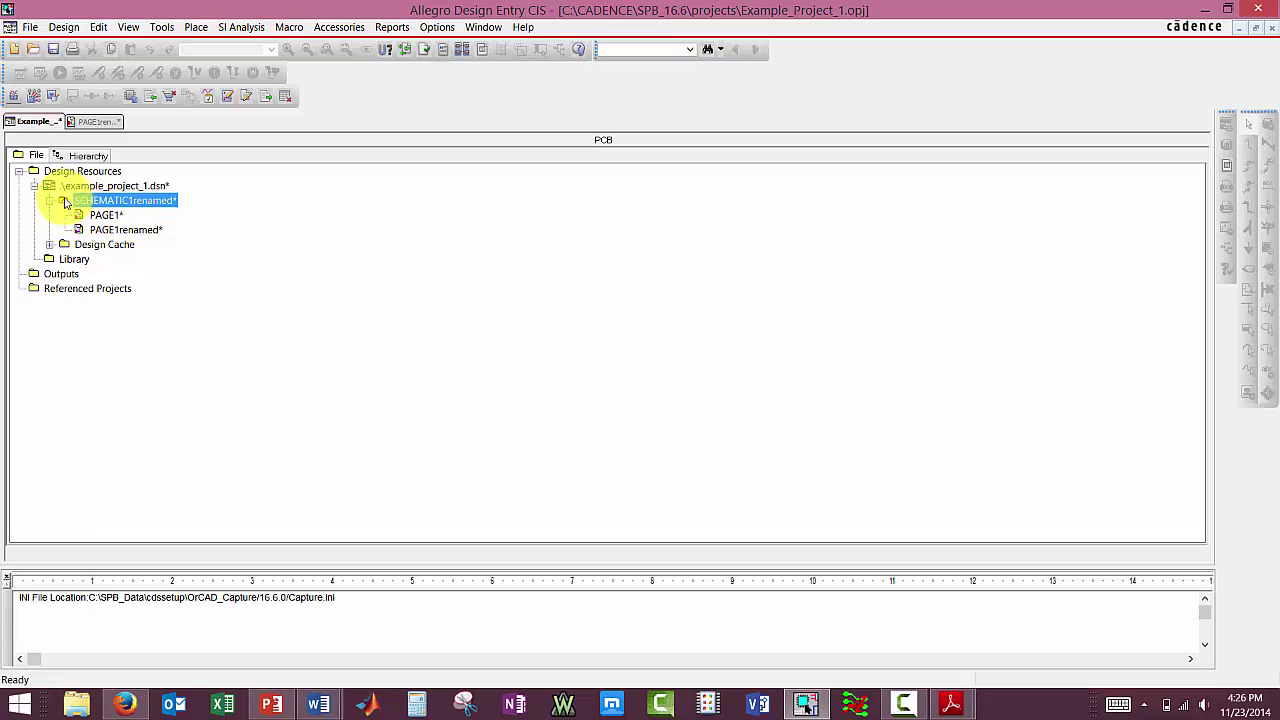
# Step: Add a new schematic named SCHEMATIC1 to the design
pyautogui.rightClick(106, 187)
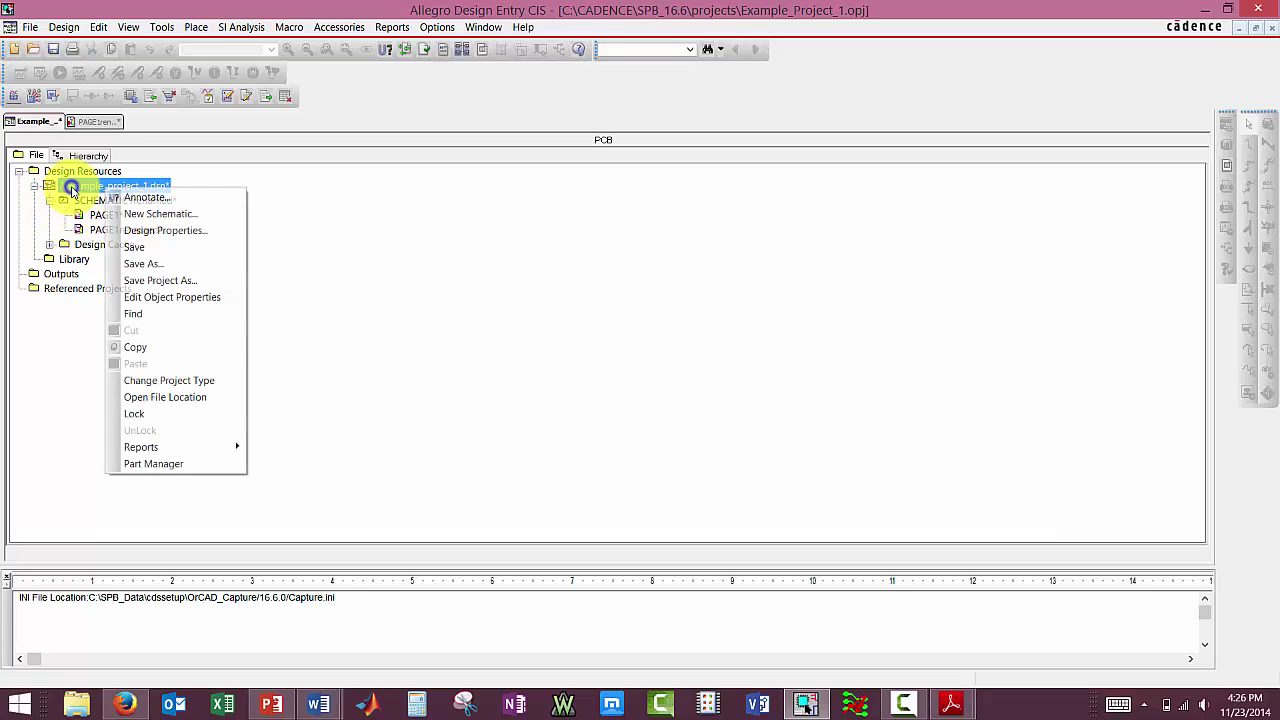
pyautogui.click(165, 215)
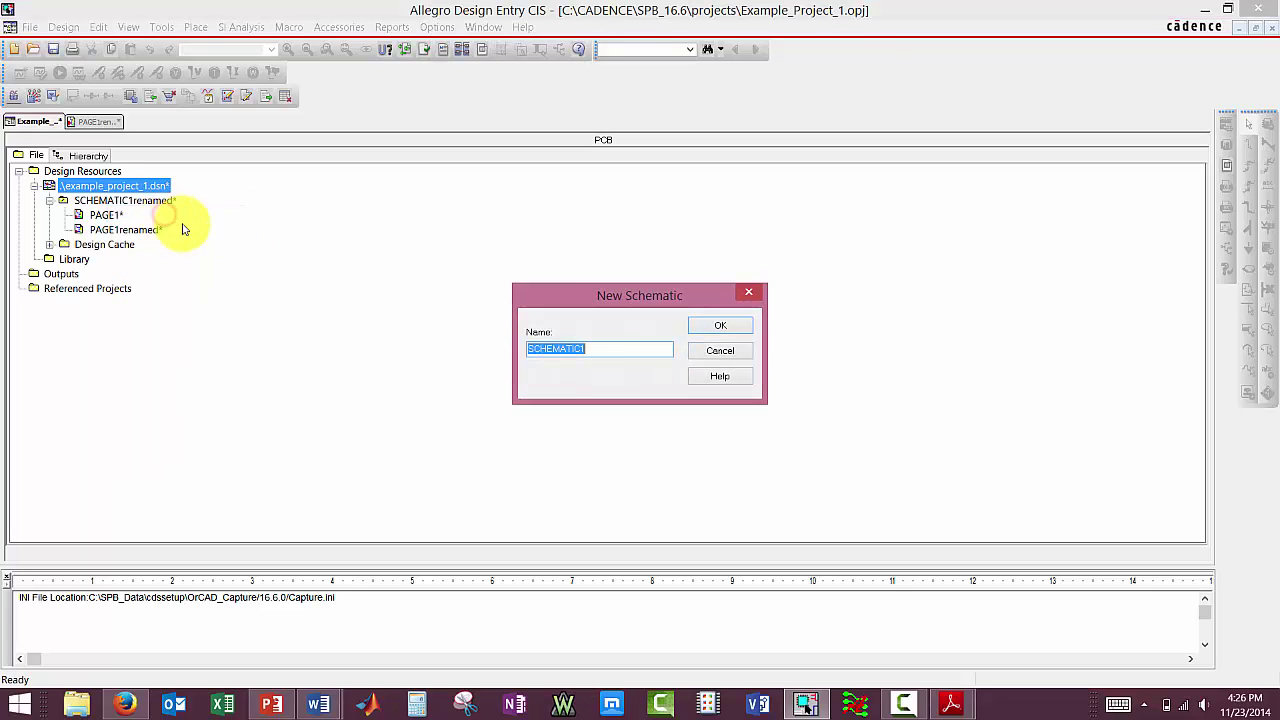
pyautogui.click(720, 325)
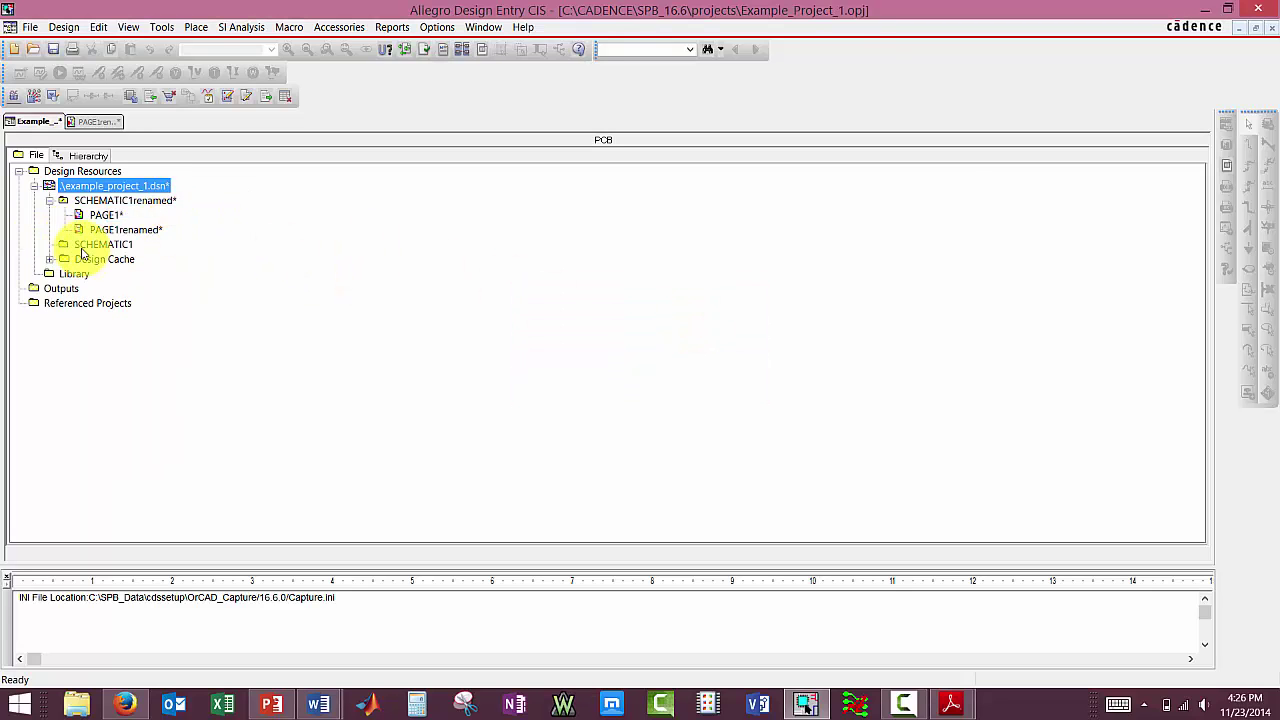
# Step: Add PAGE1 to the new SCHEMATIC1 and begin adding a second page
pyautogui.click(85, 245)
pyautogui.rightClick(115, 246)
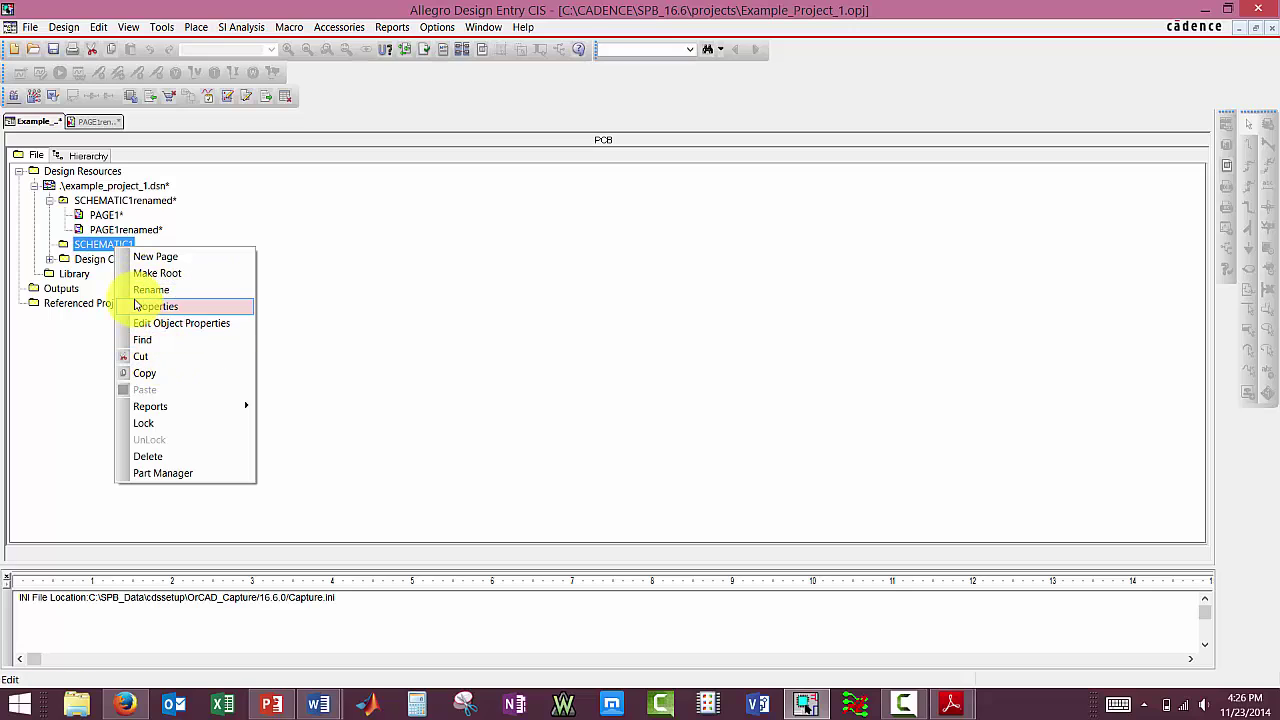
pyautogui.click(155, 257)
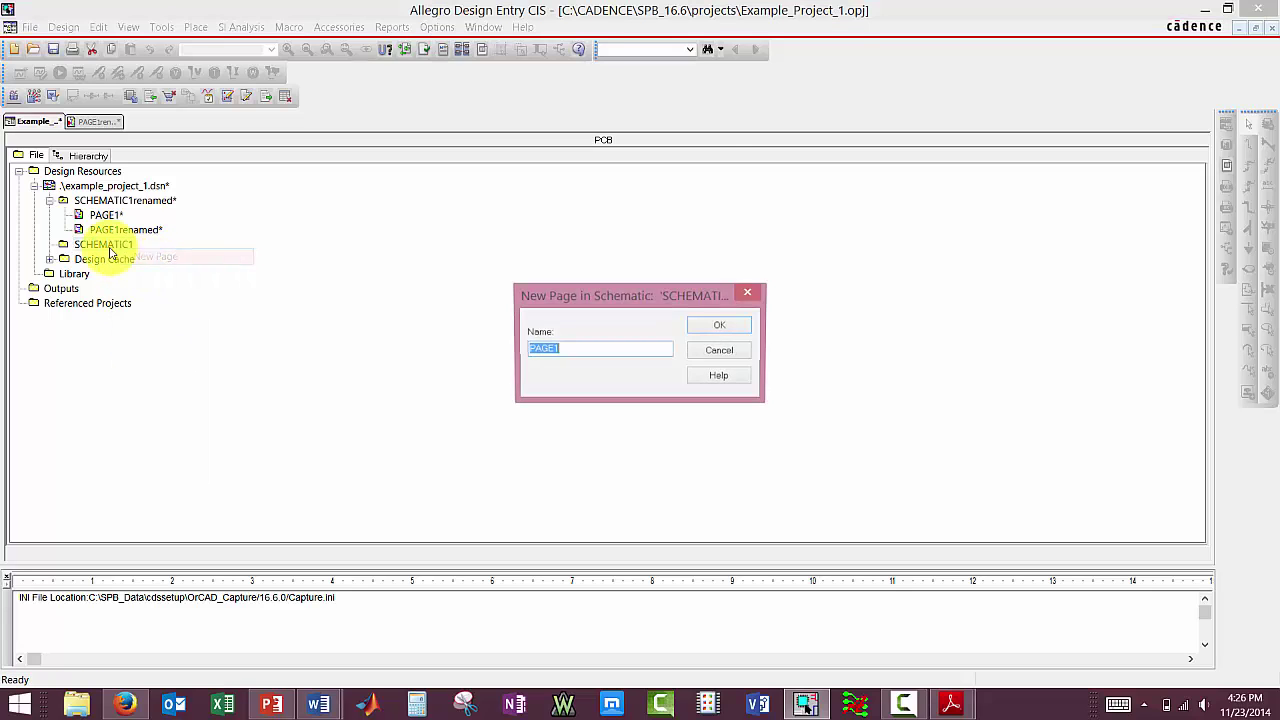
pyautogui.click(720, 328)
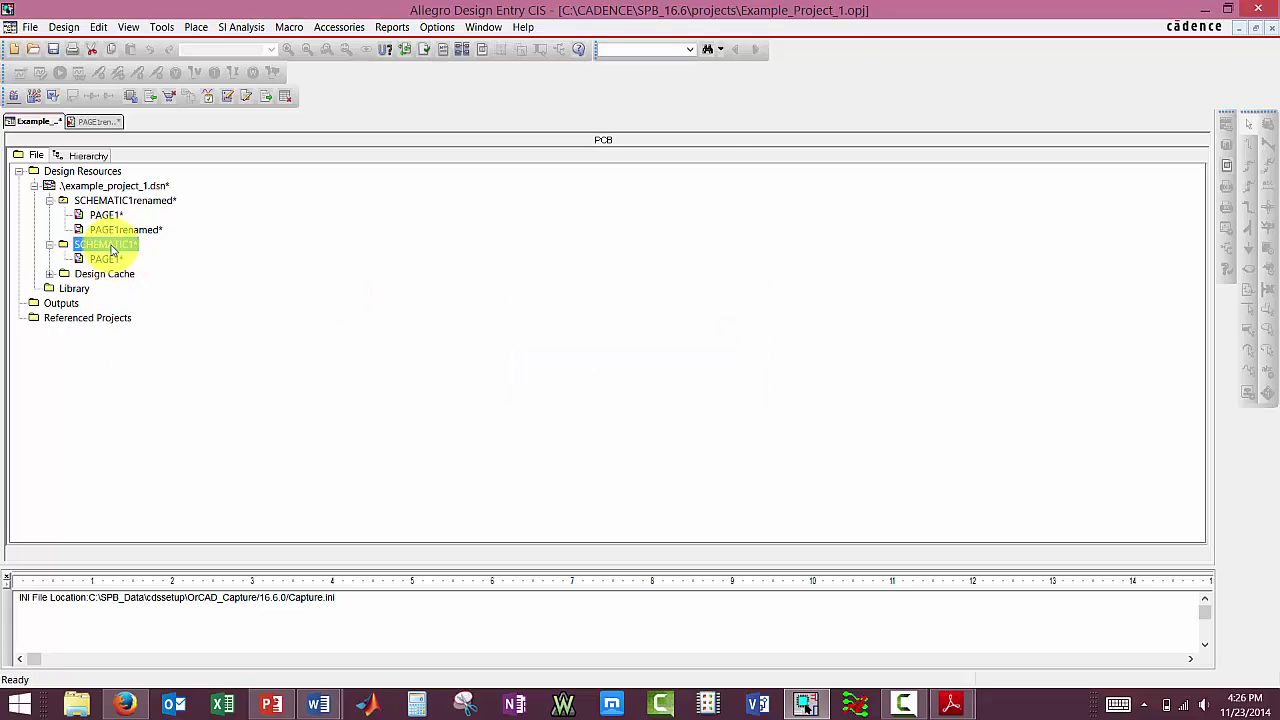
pyautogui.rightClick(106, 245)
pyautogui.click(201, 257)
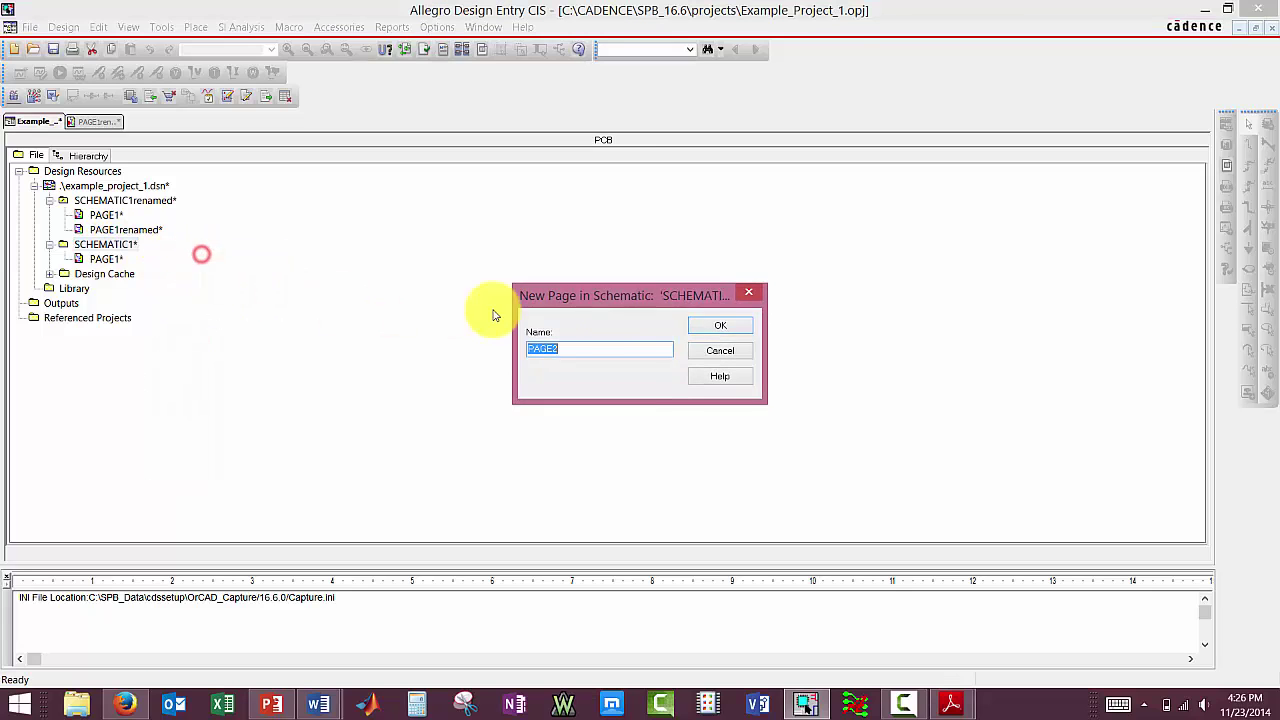
# Step: Accept PAGE2 as the new page name and dismiss the undo history warning
pyautogui.click(723, 327)
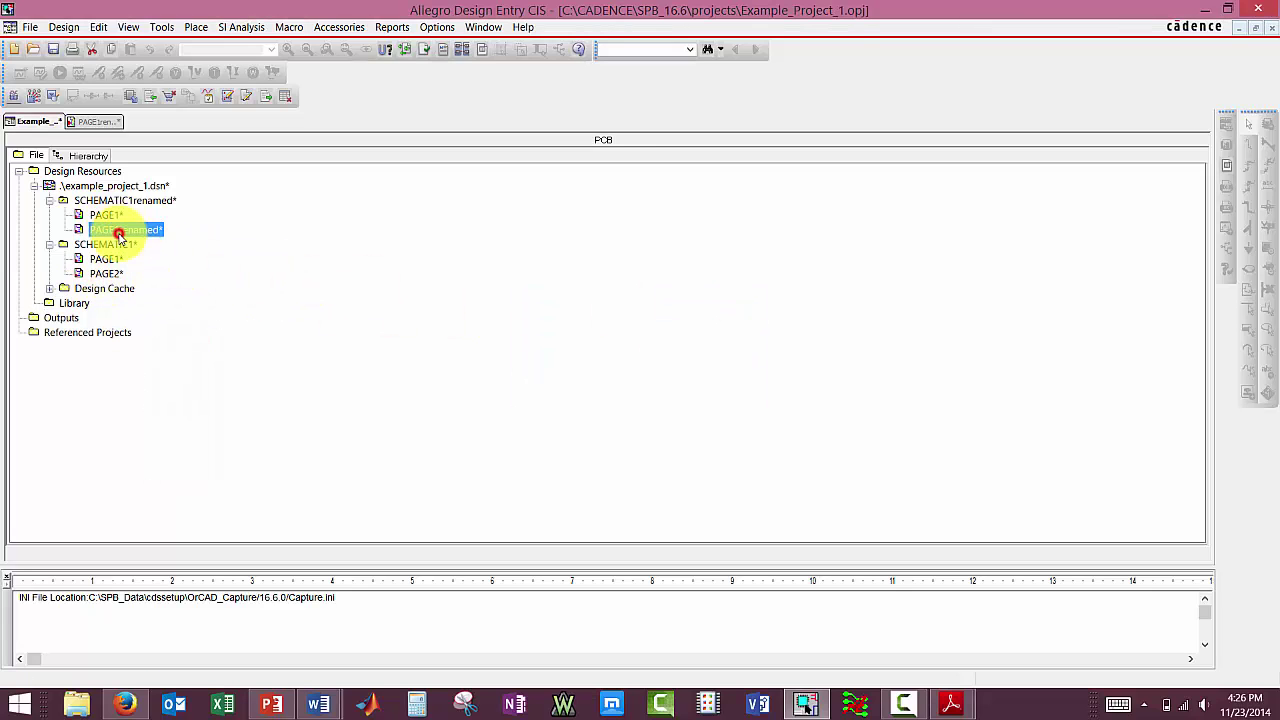
pyautogui.press('Delete')
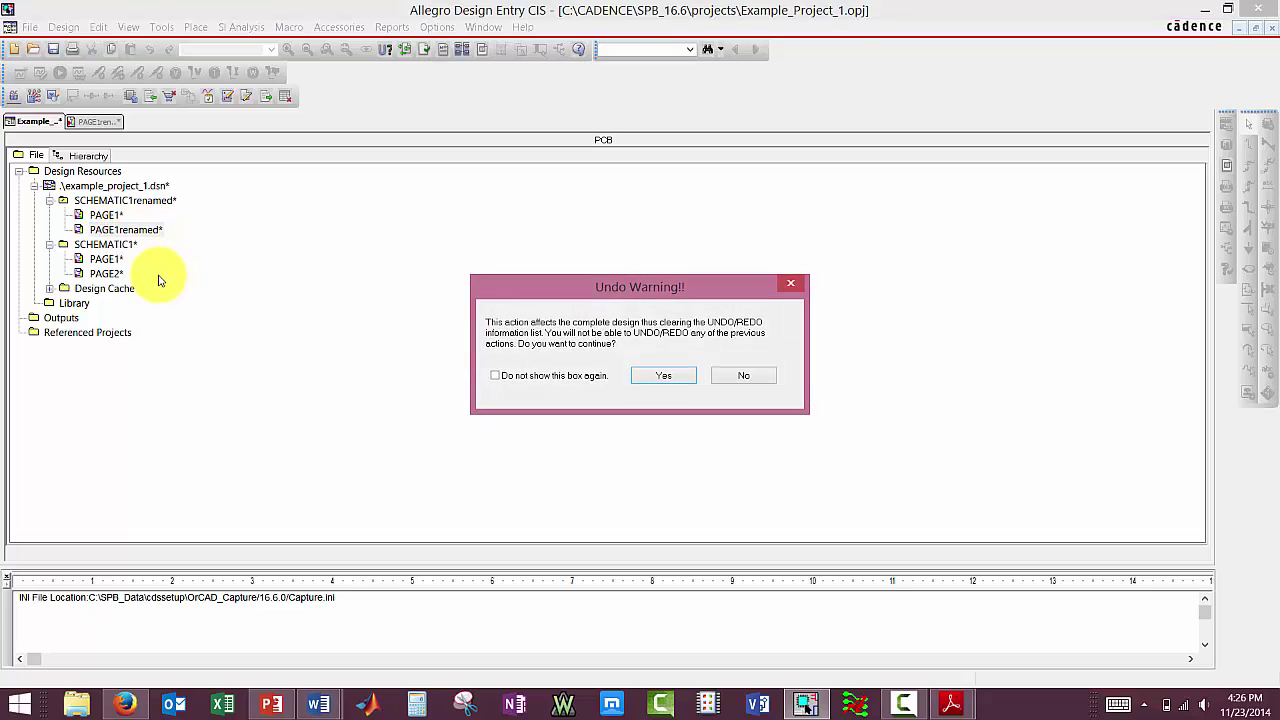
pyautogui.click(745, 376)
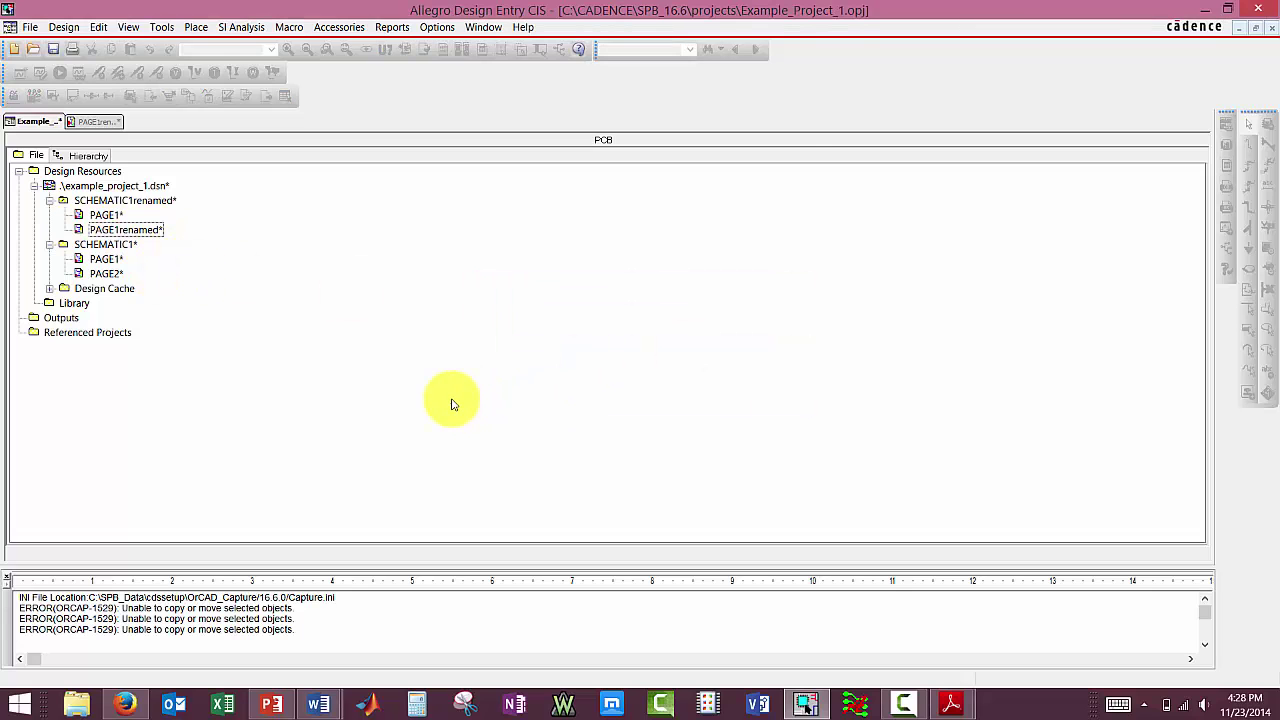
# Step: Copy PAGE1renamed and paste it into SCHEMATIC1
pyautogui.rightClick(110, 230)
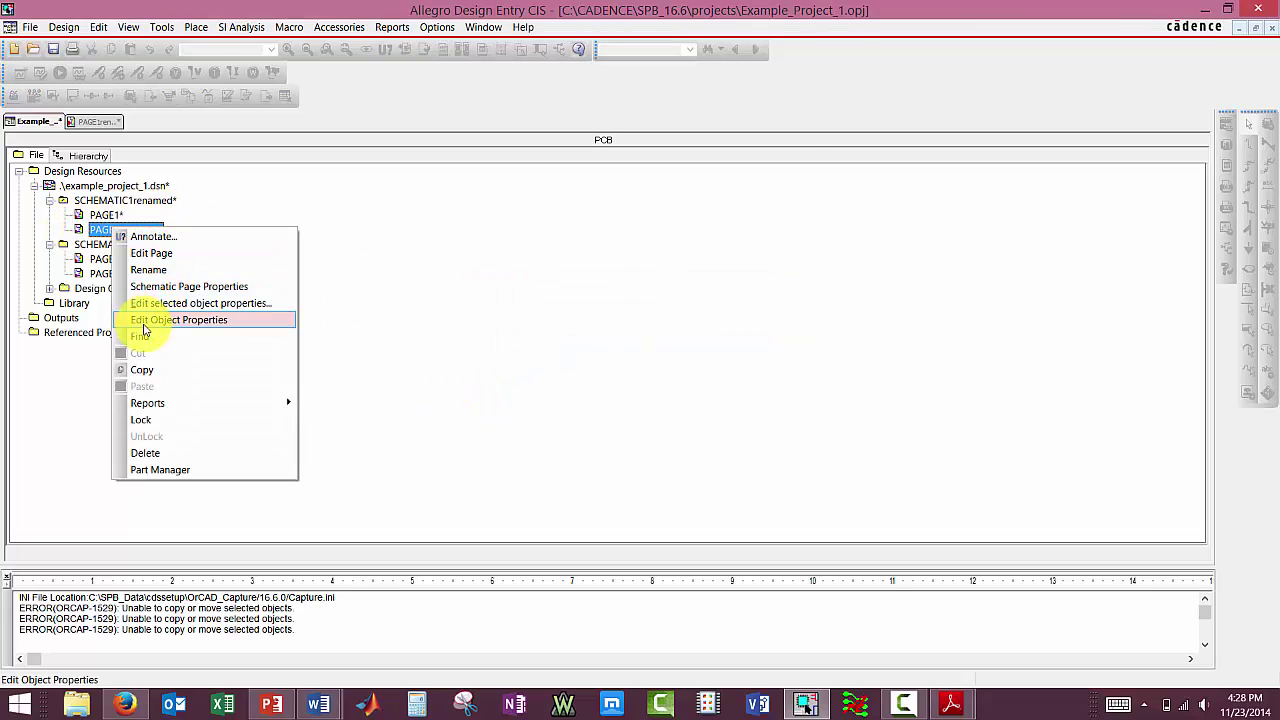
pyautogui.click(141, 367)
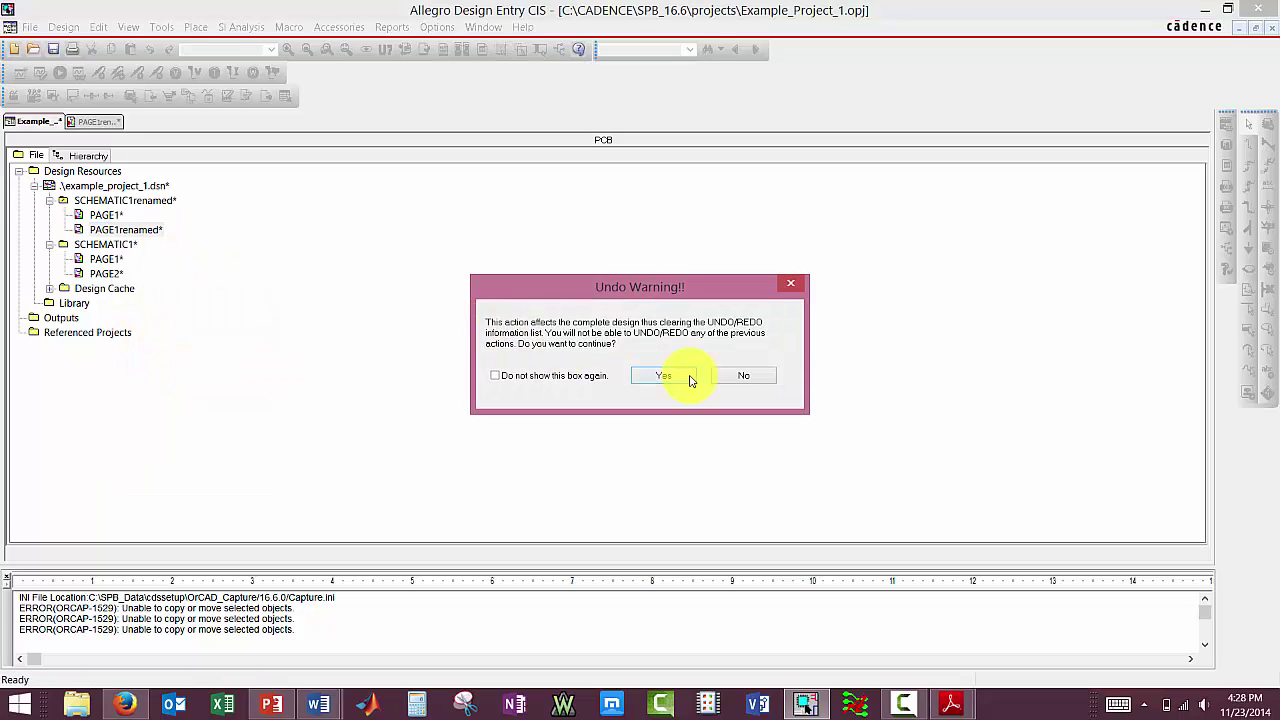
pyautogui.click(680, 375)
pyautogui.rightClick(82, 248)
pyautogui.click(160, 388)
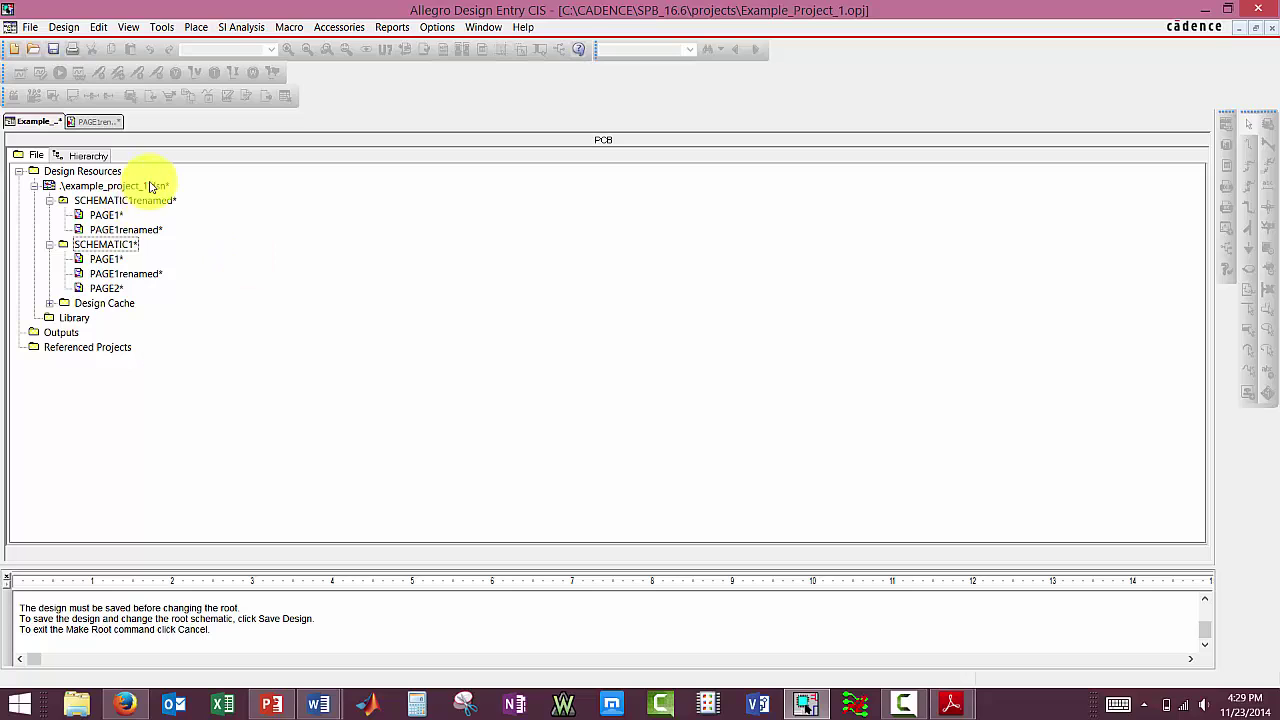
# Step: Make SCHEMATIC1 the root schematic, saving the design when prompted, and check the hierarchy
pyautogui.click(76, 156)
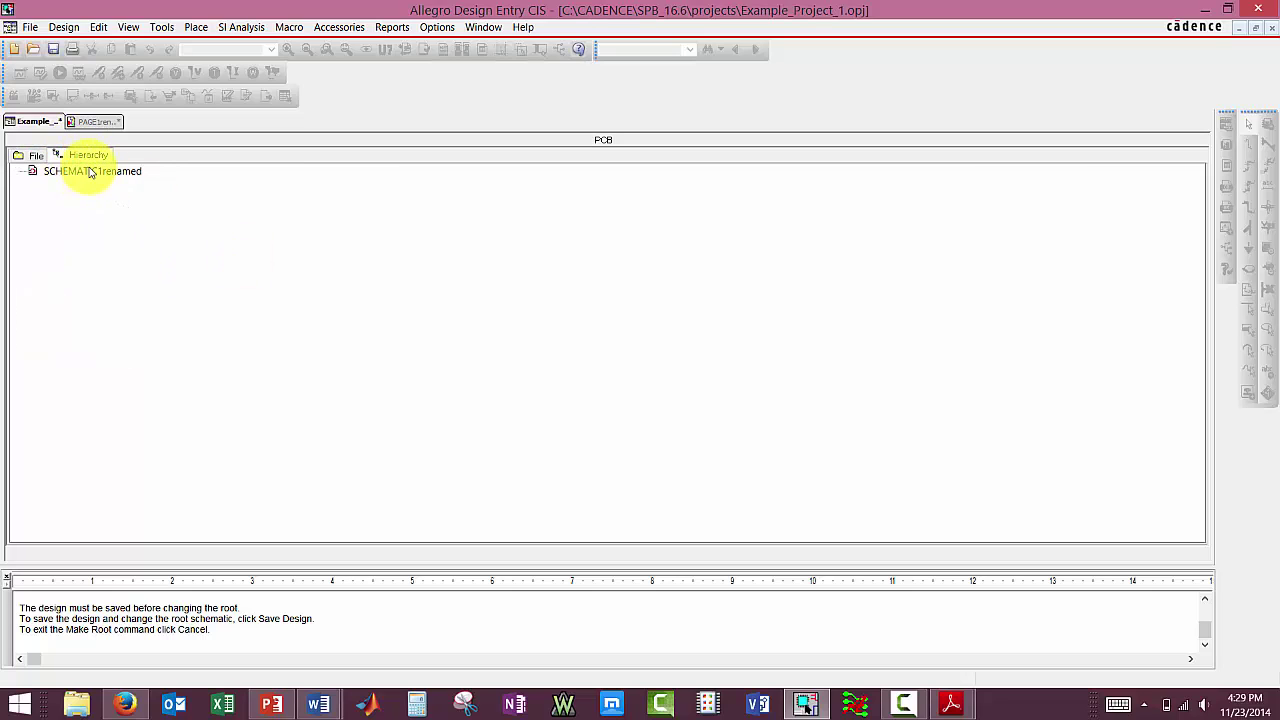
pyautogui.click(35, 157)
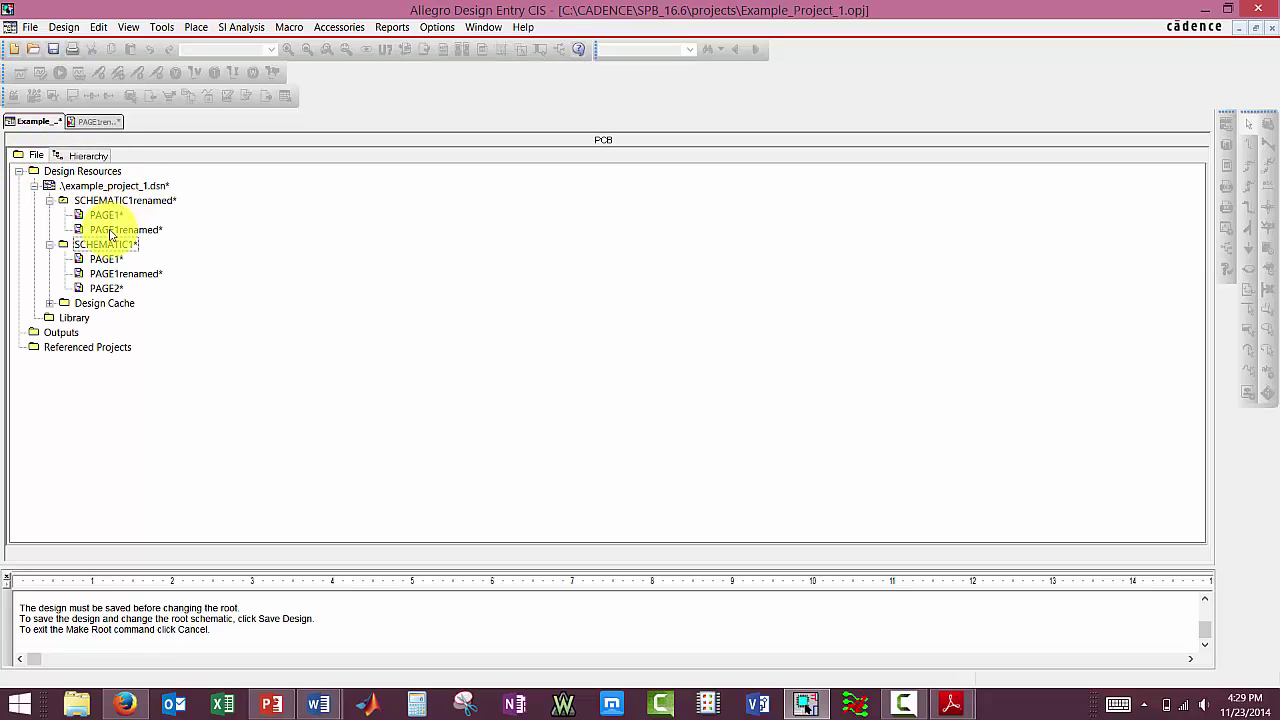
pyautogui.click(86, 156)
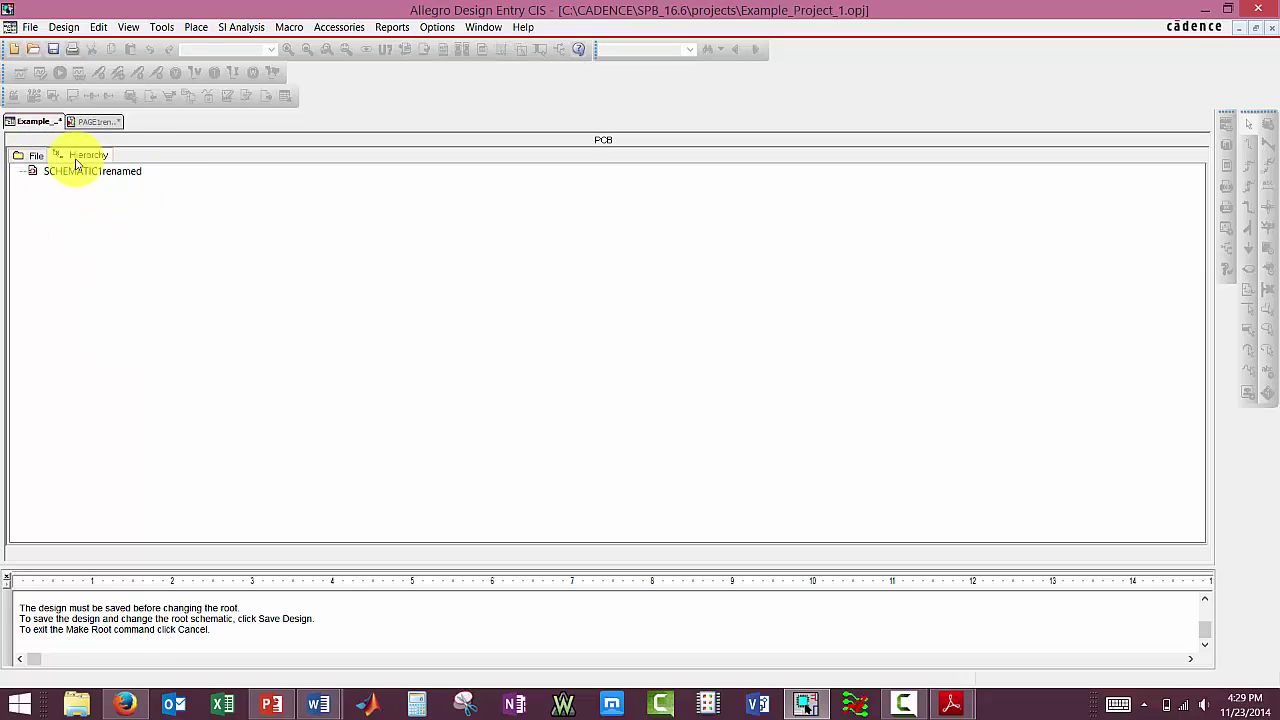
pyautogui.click(35, 156)
pyautogui.rightClick(132, 248)
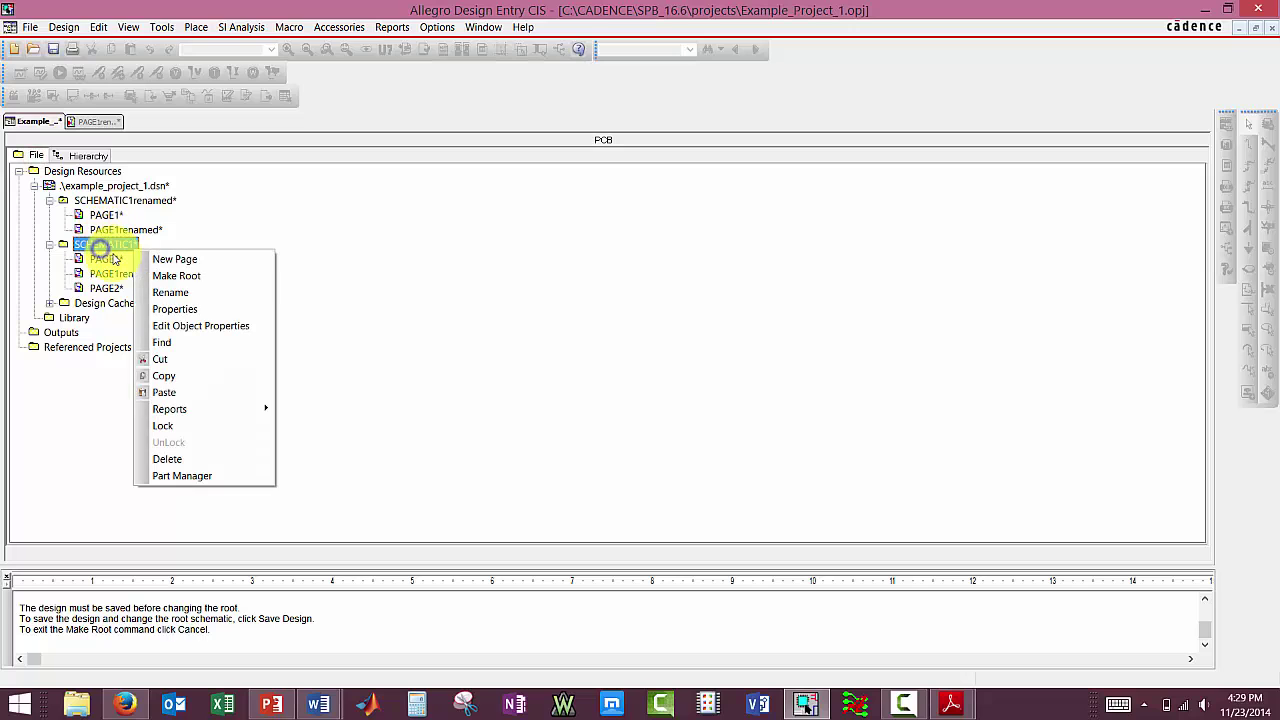
pyautogui.click(180, 280)
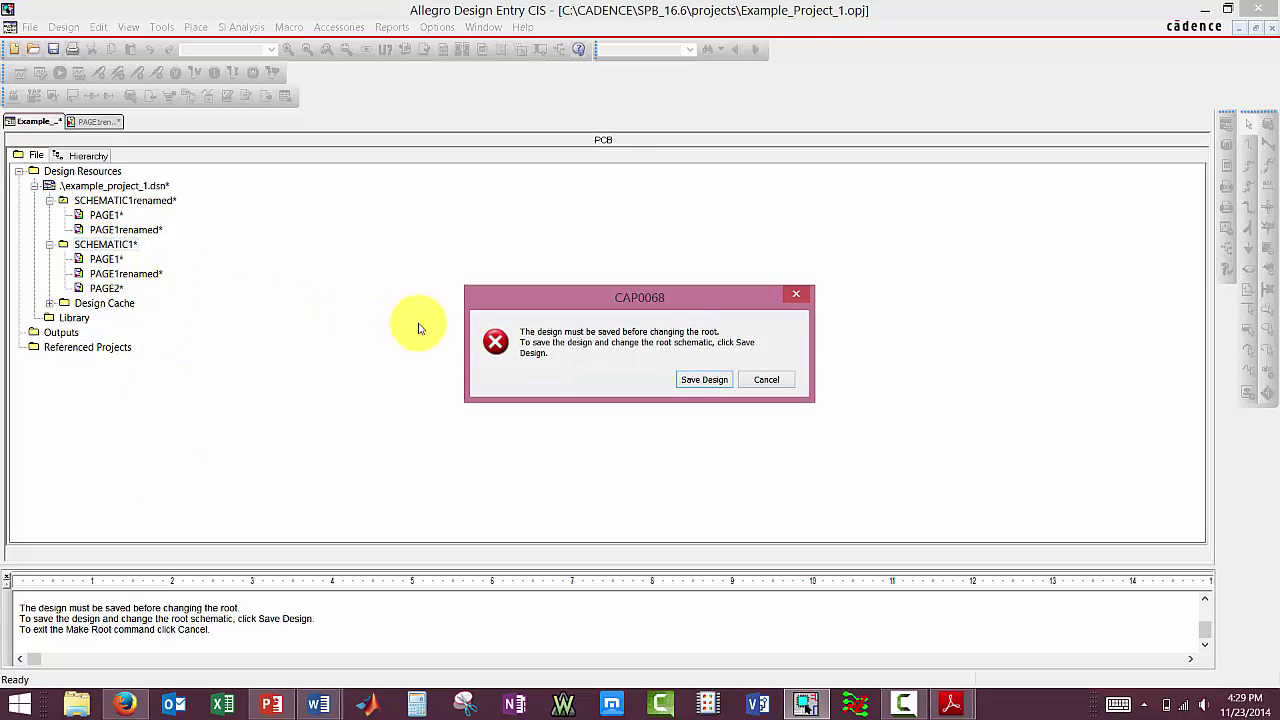
pyautogui.click(708, 380)
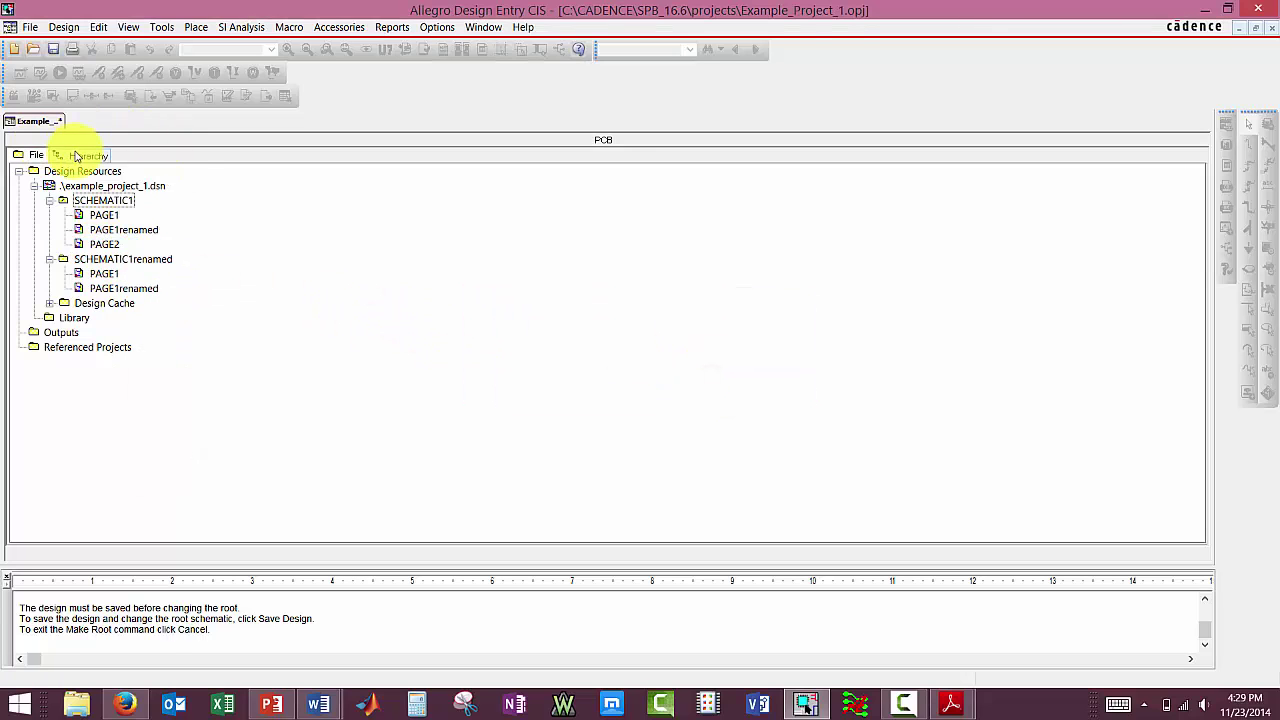
pyautogui.click(86, 156)
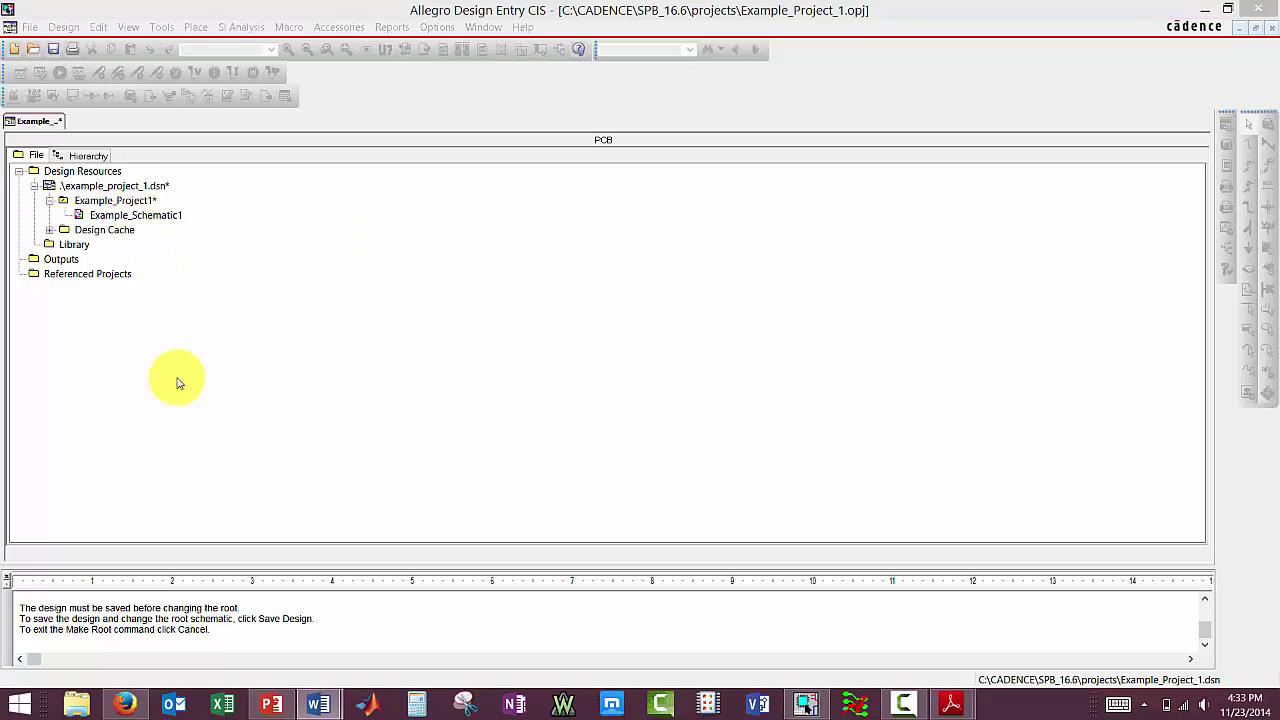
# Step: Open the Example_Schematic1 page and review every tab of the application Preferences
pyautogui.doubleClick(129, 216)
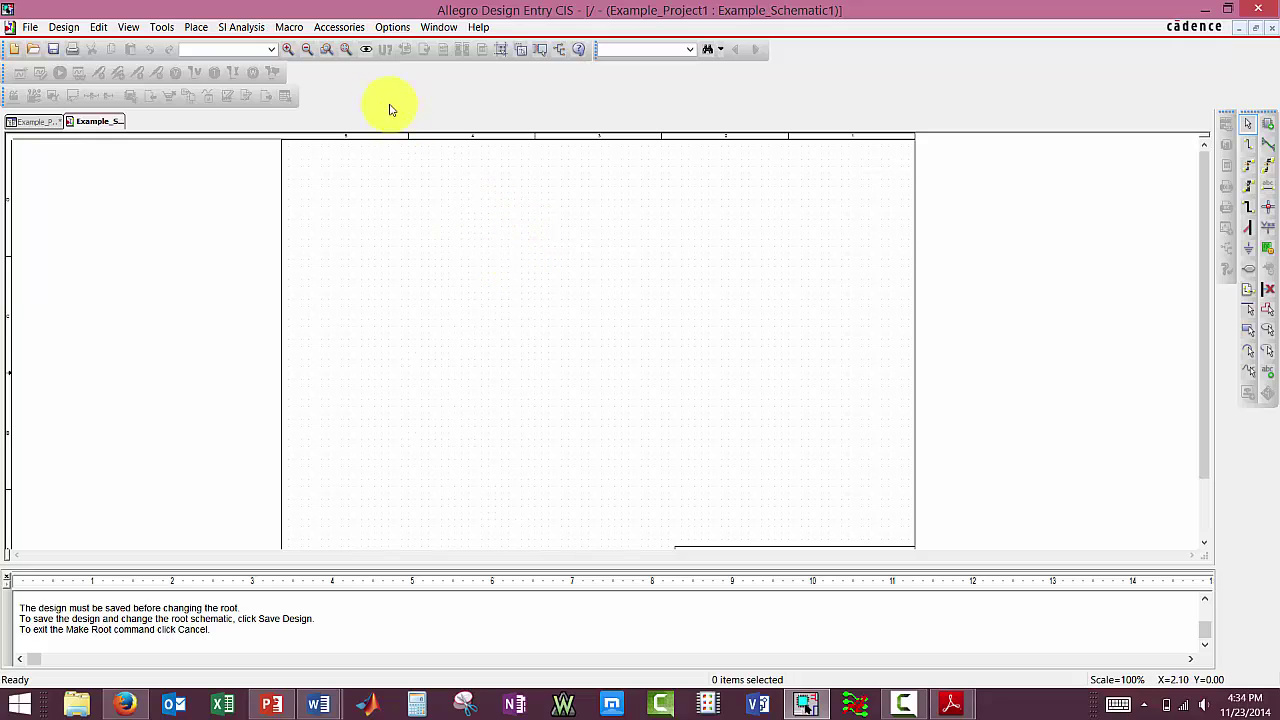
pyautogui.click(389, 27)
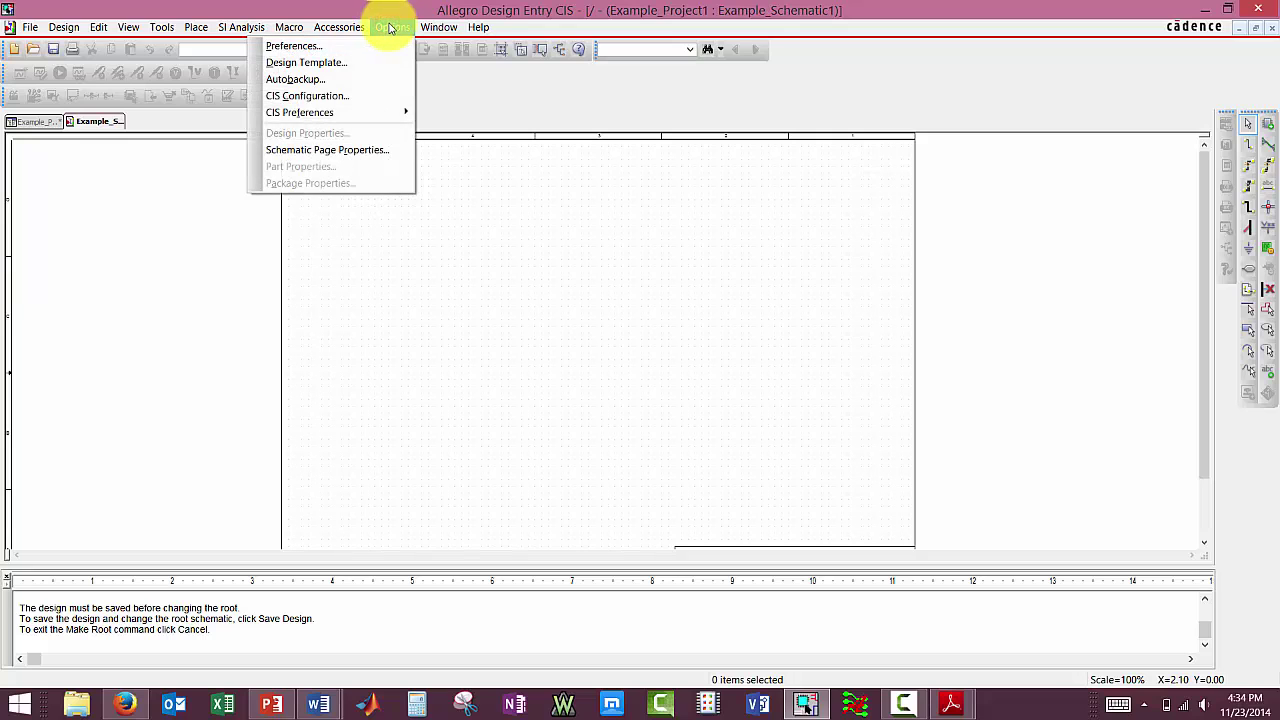
pyautogui.click(332, 50)
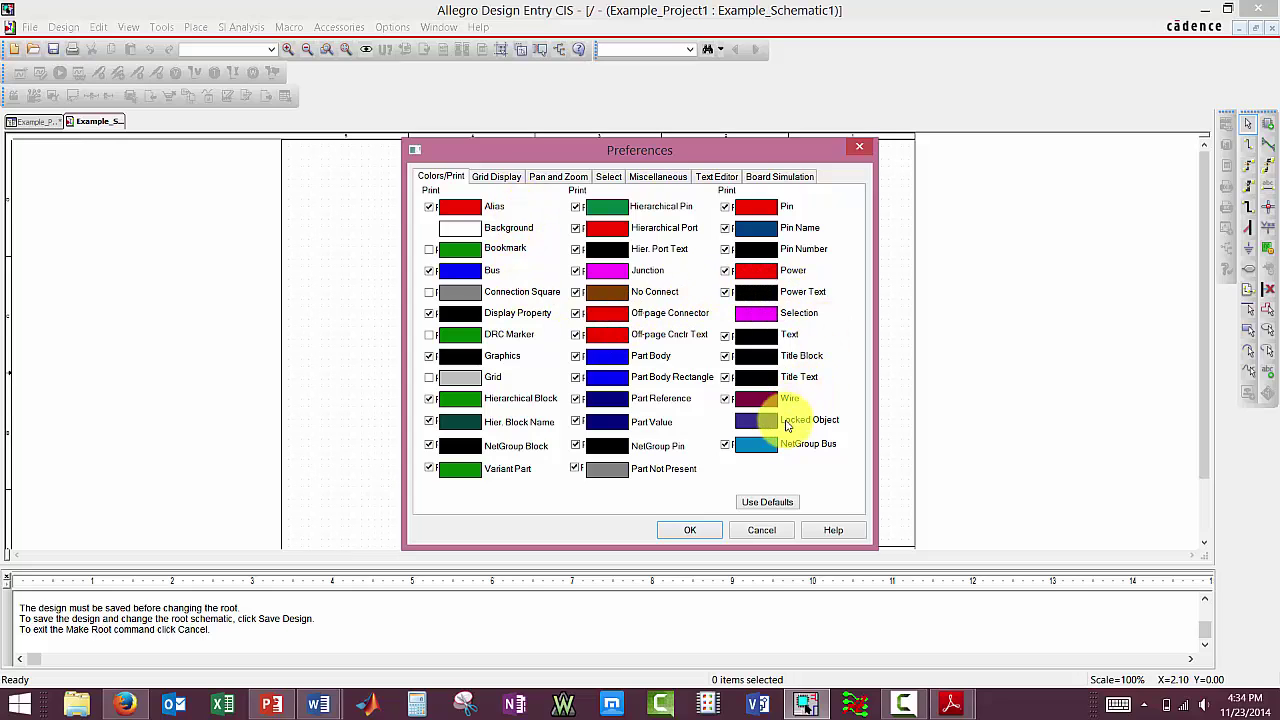
pyautogui.click(500, 182)
pyautogui.click(572, 180)
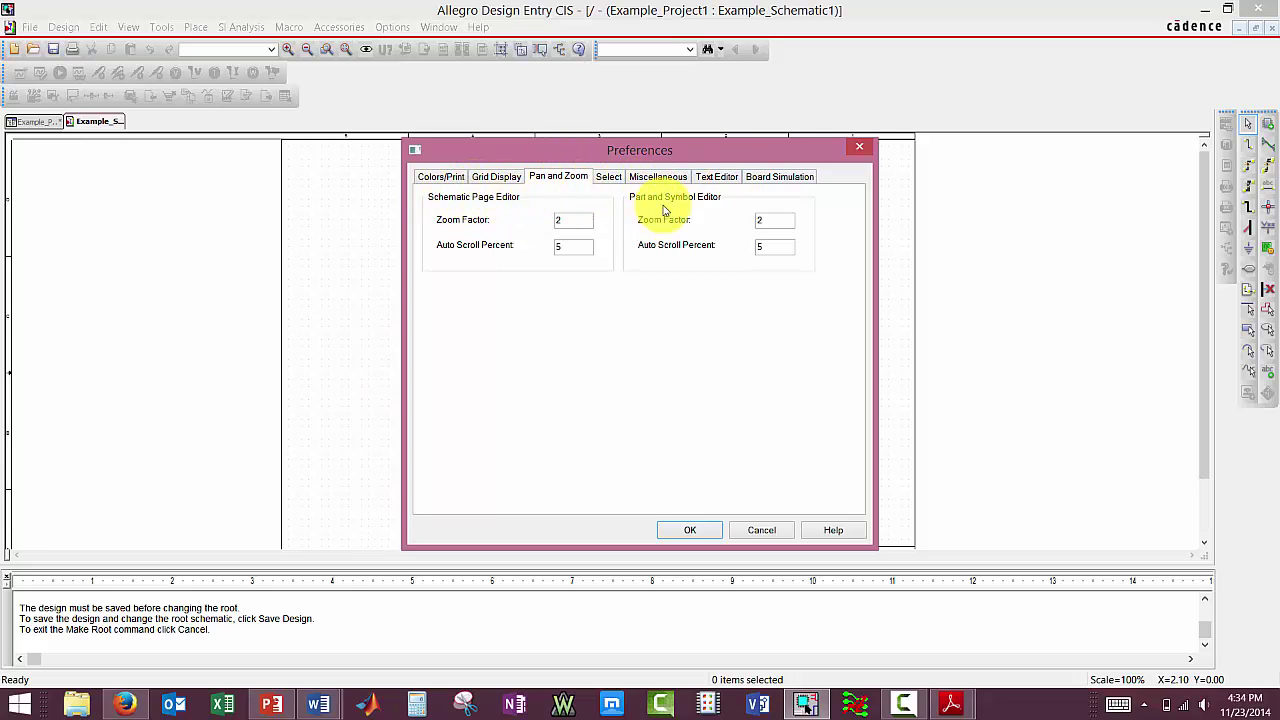
pyautogui.click(492, 176)
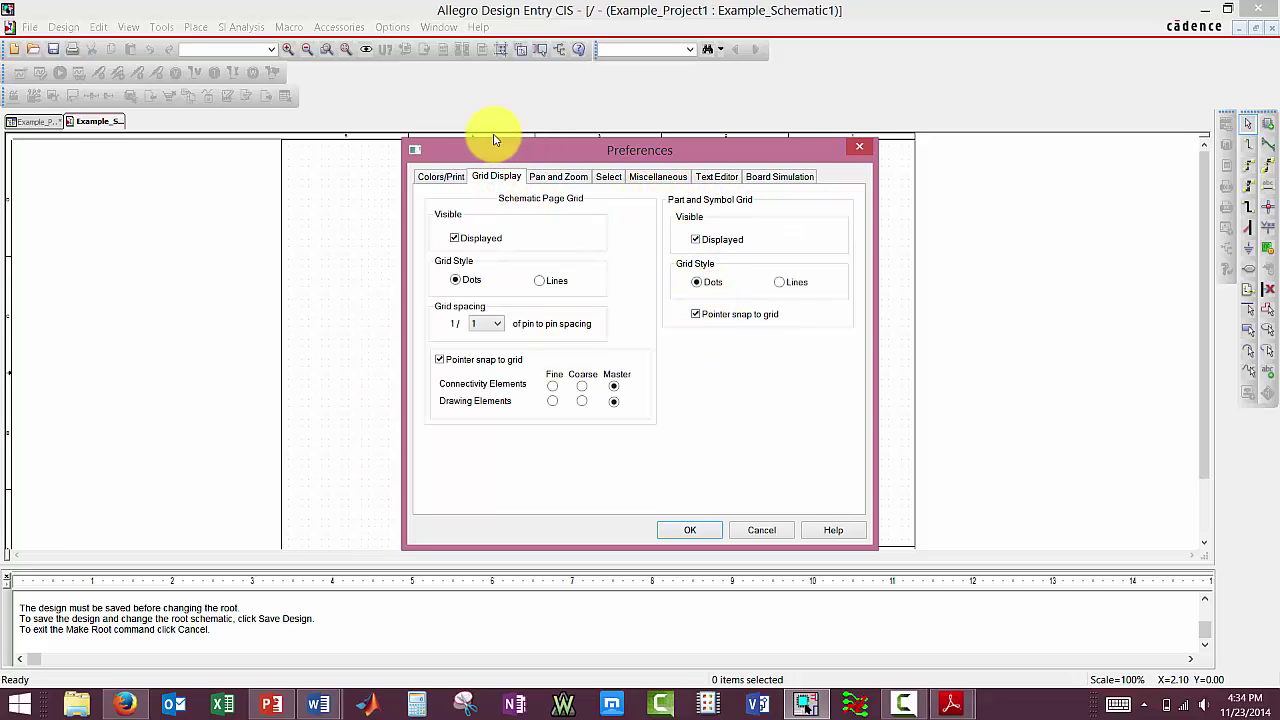
pyautogui.click(432, 177)
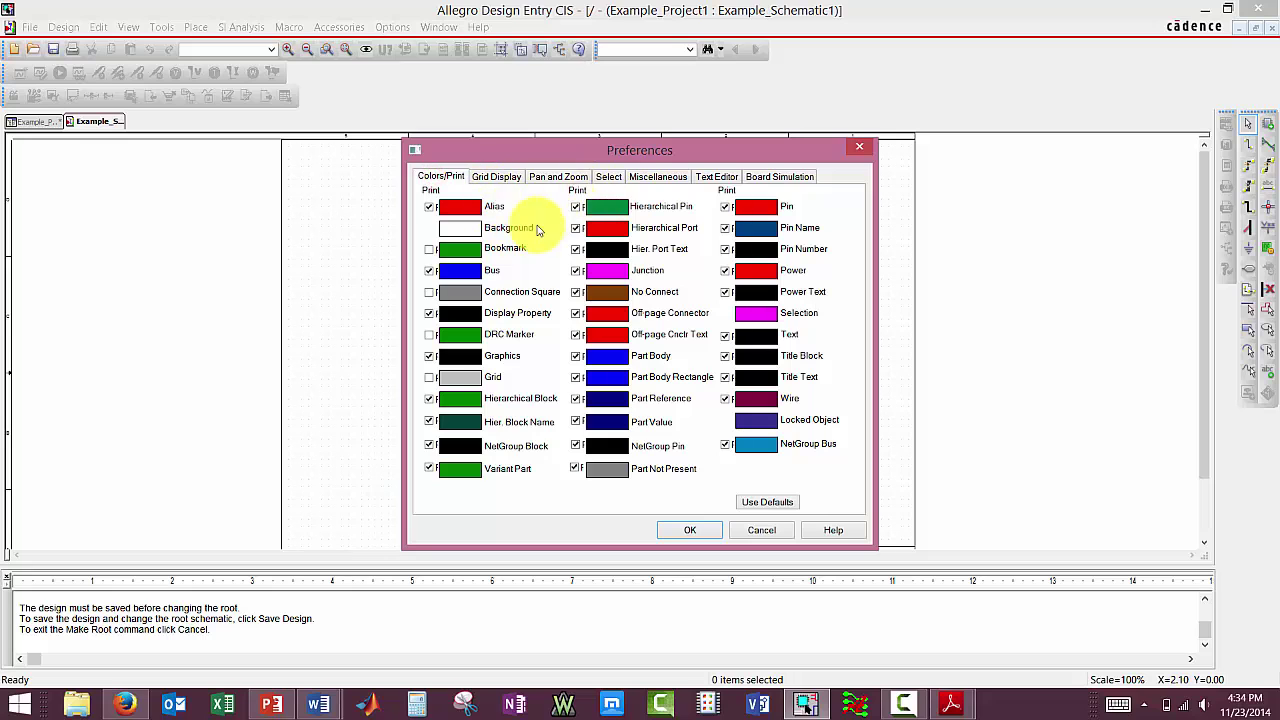
pyautogui.click(562, 176)
pyautogui.click(609, 177)
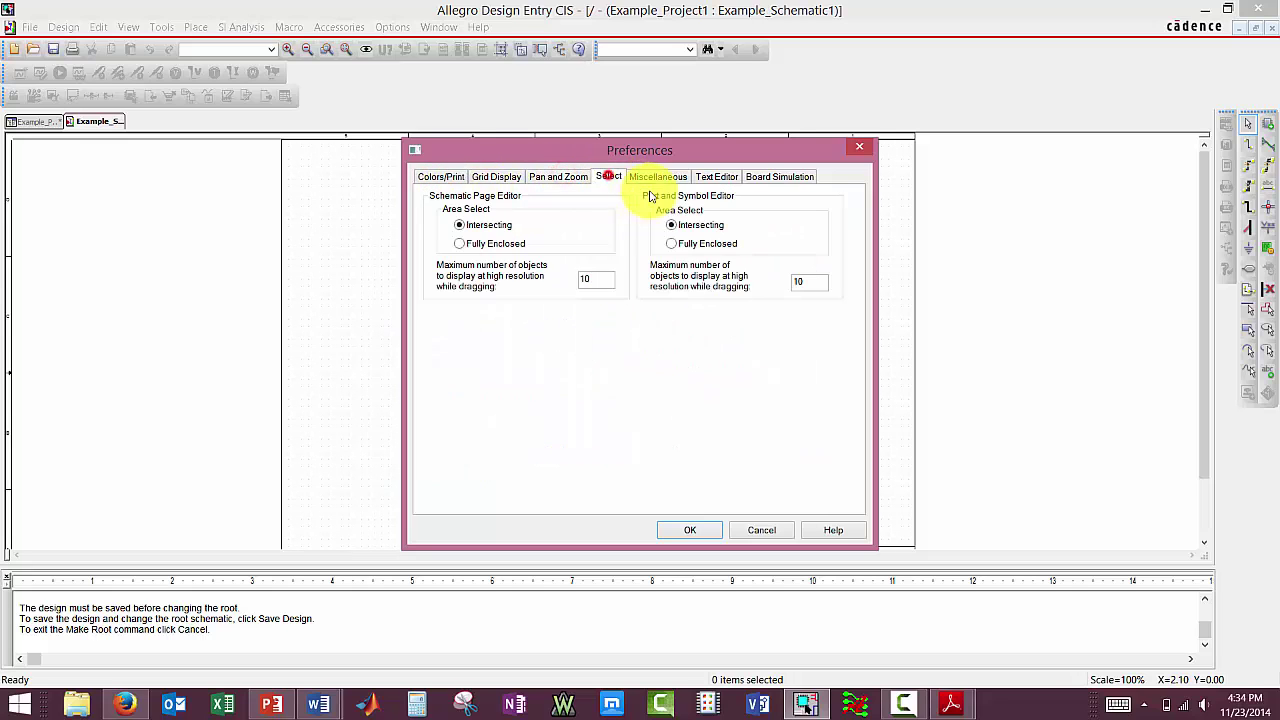
pyautogui.click(655, 177)
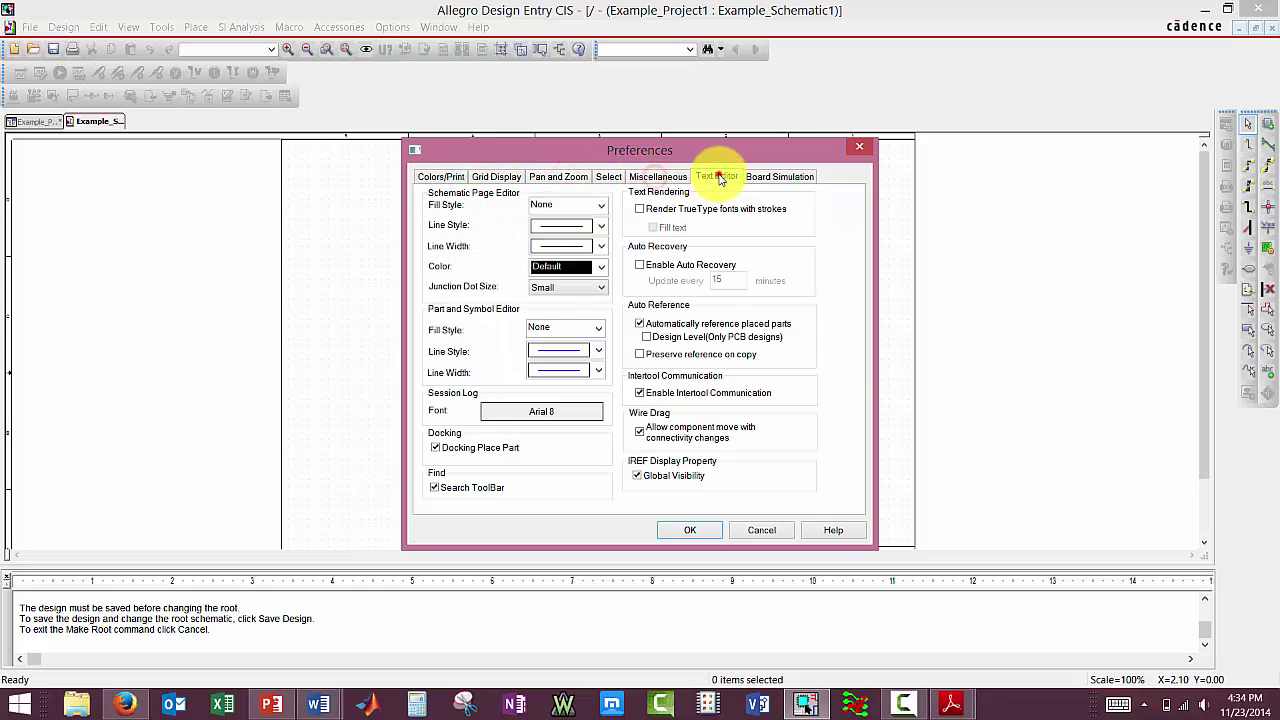
pyautogui.click(716, 177)
pyautogui.click(779, 176)
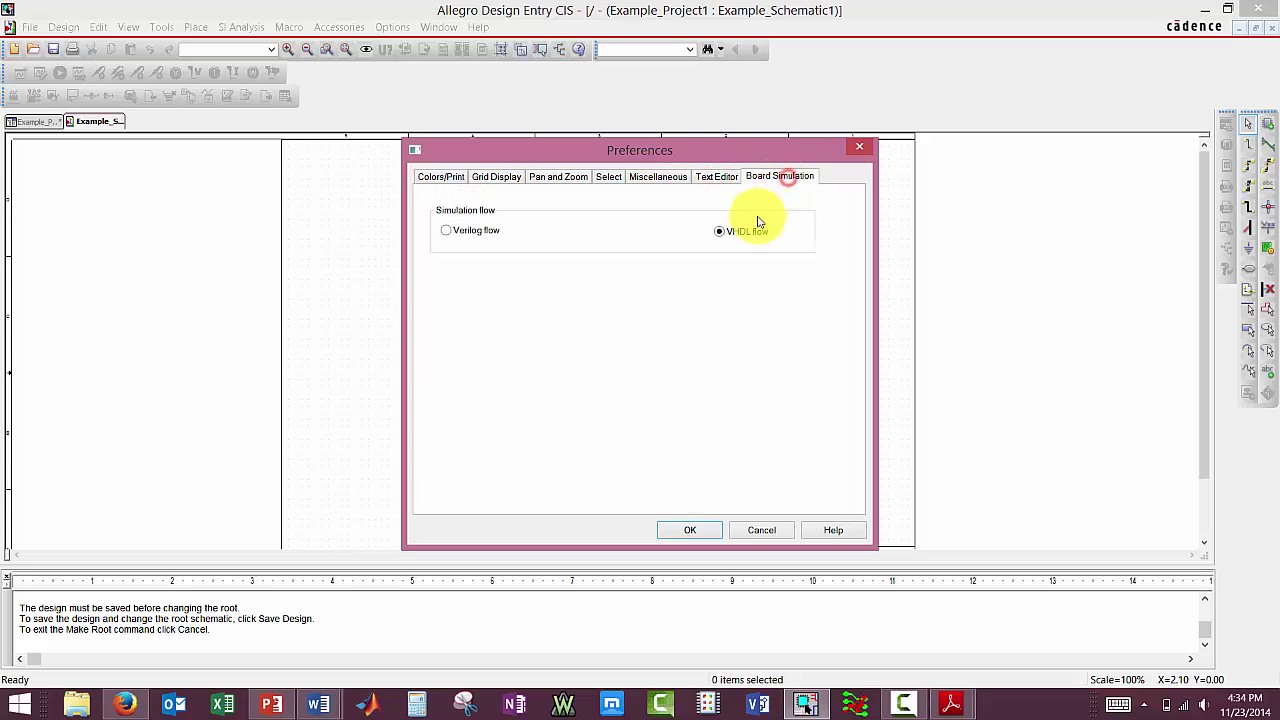
# Step: Keep pointer snap-to-grid on for the part and symbol grid and accept the preferences
pyautogui.click(492, 176)
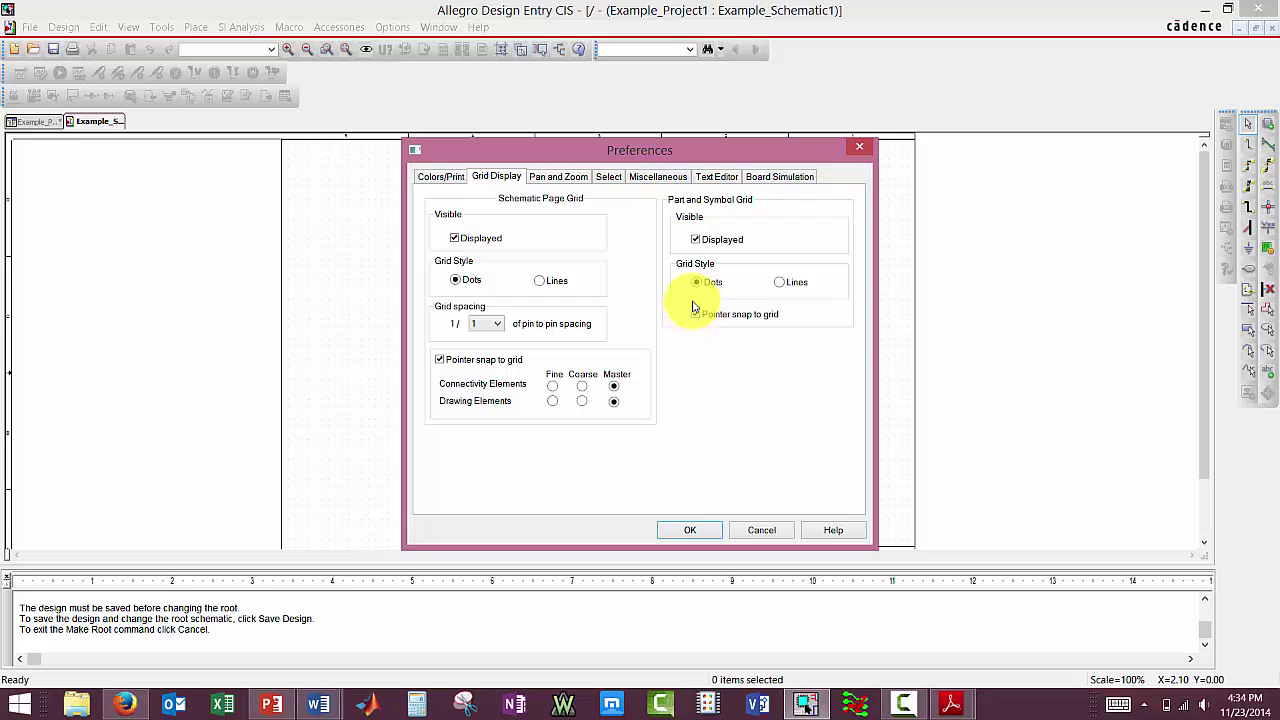
pyautogui.click(697, 283)
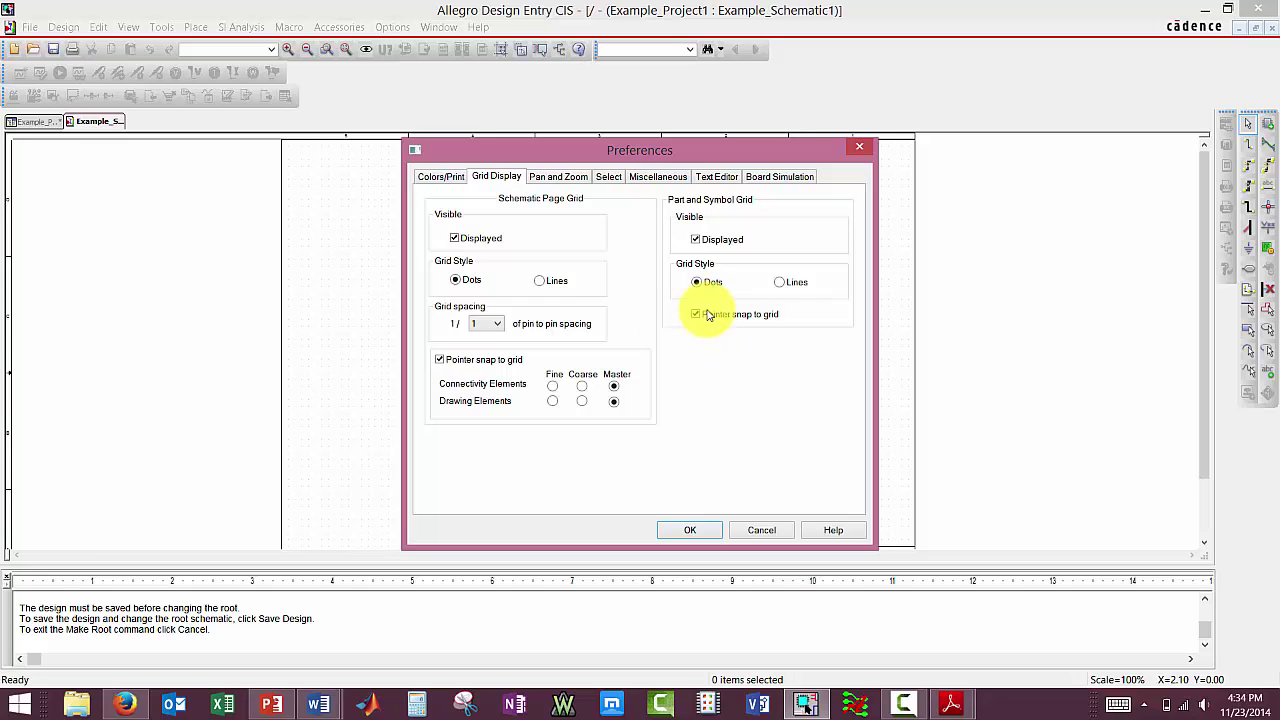
pyautogui.click(701, 535)
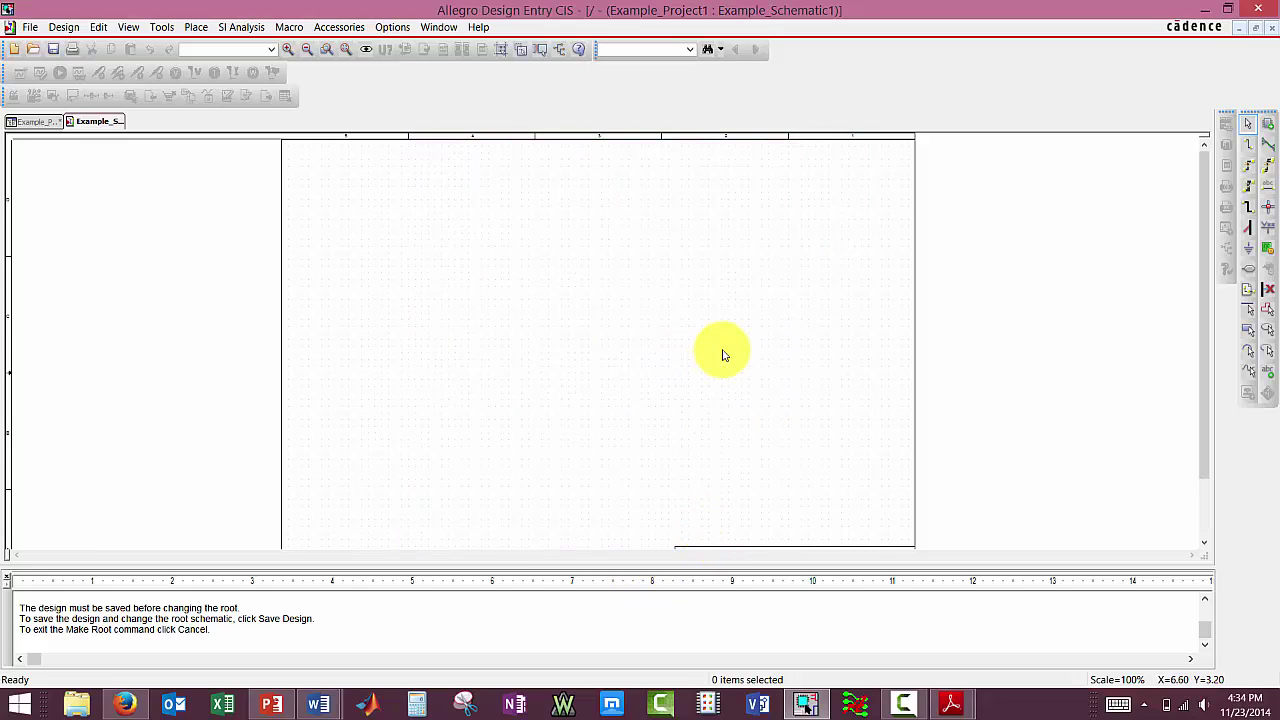
pyautogui.scroll(-1, 641, 199)
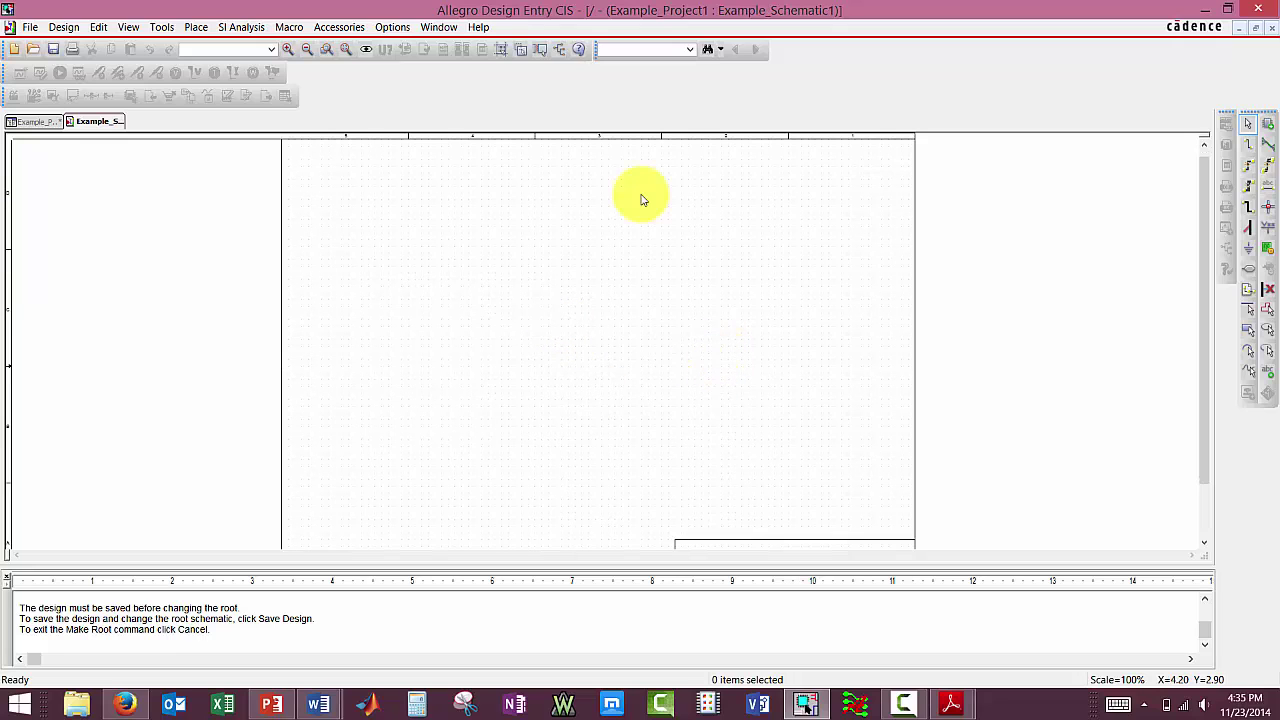
pyautogui.click(397, 27)
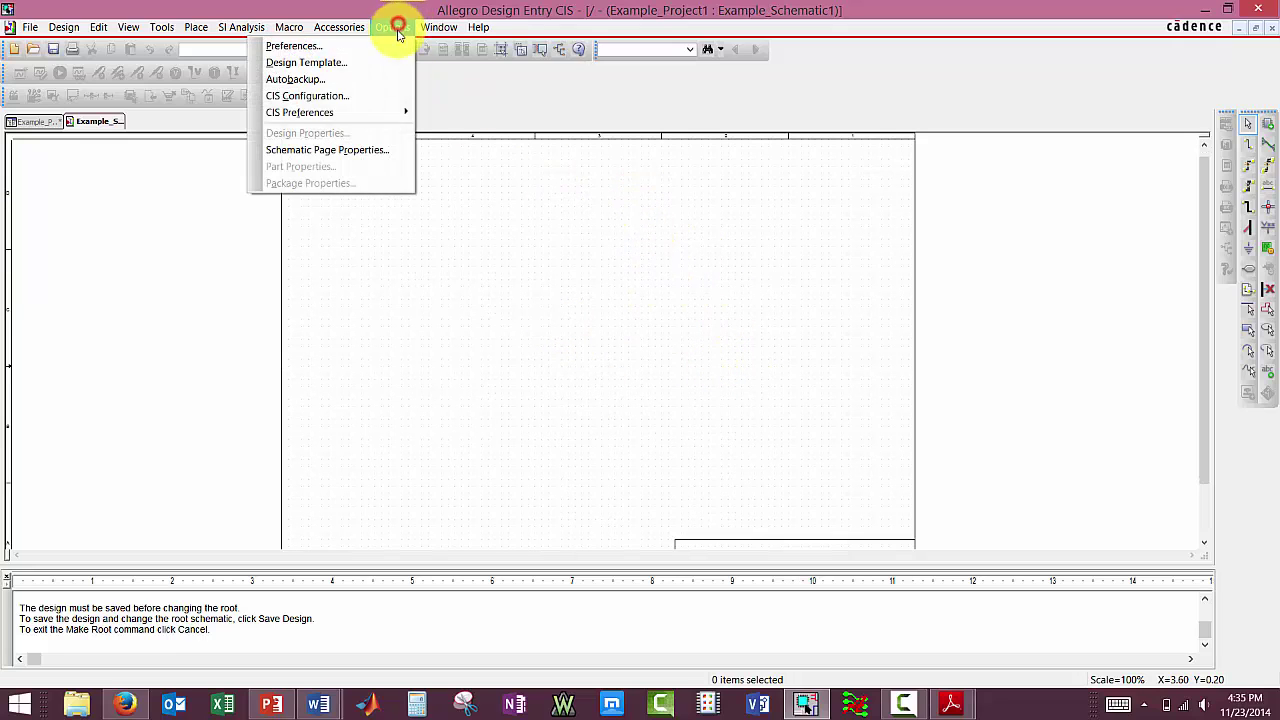
pyautogui.click(371, 150)
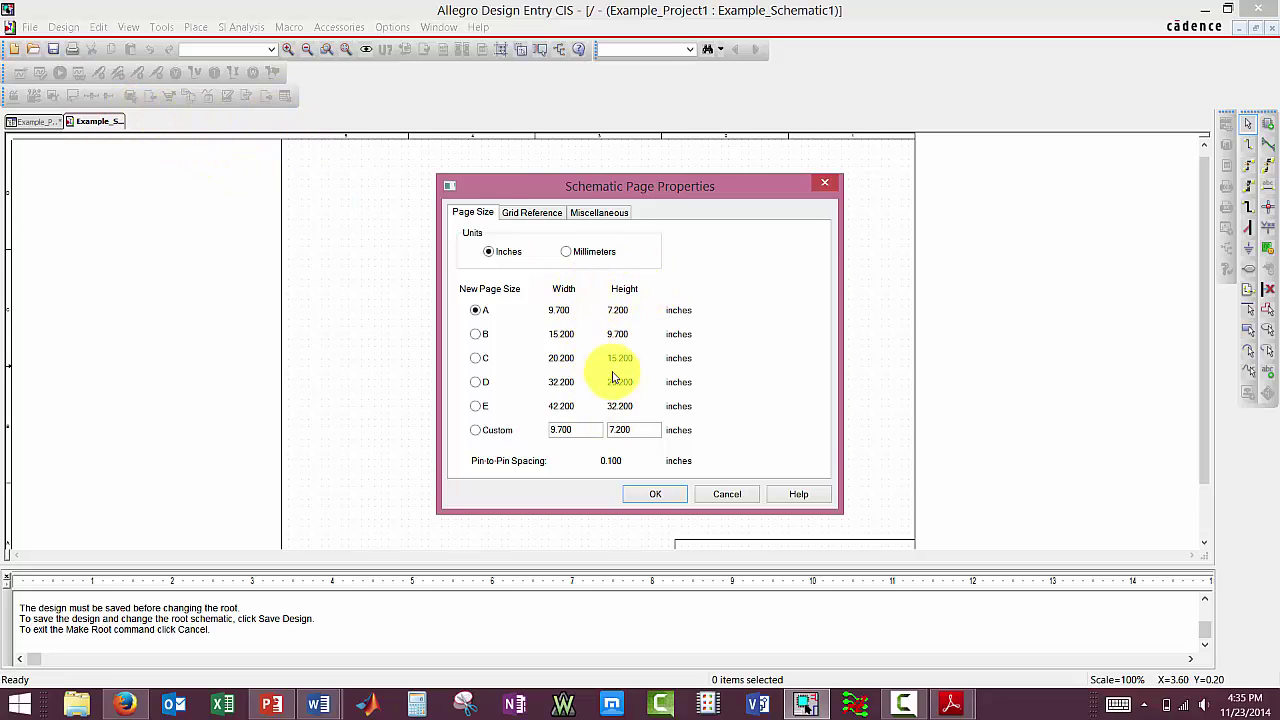
pyautogui.click(532, 213)
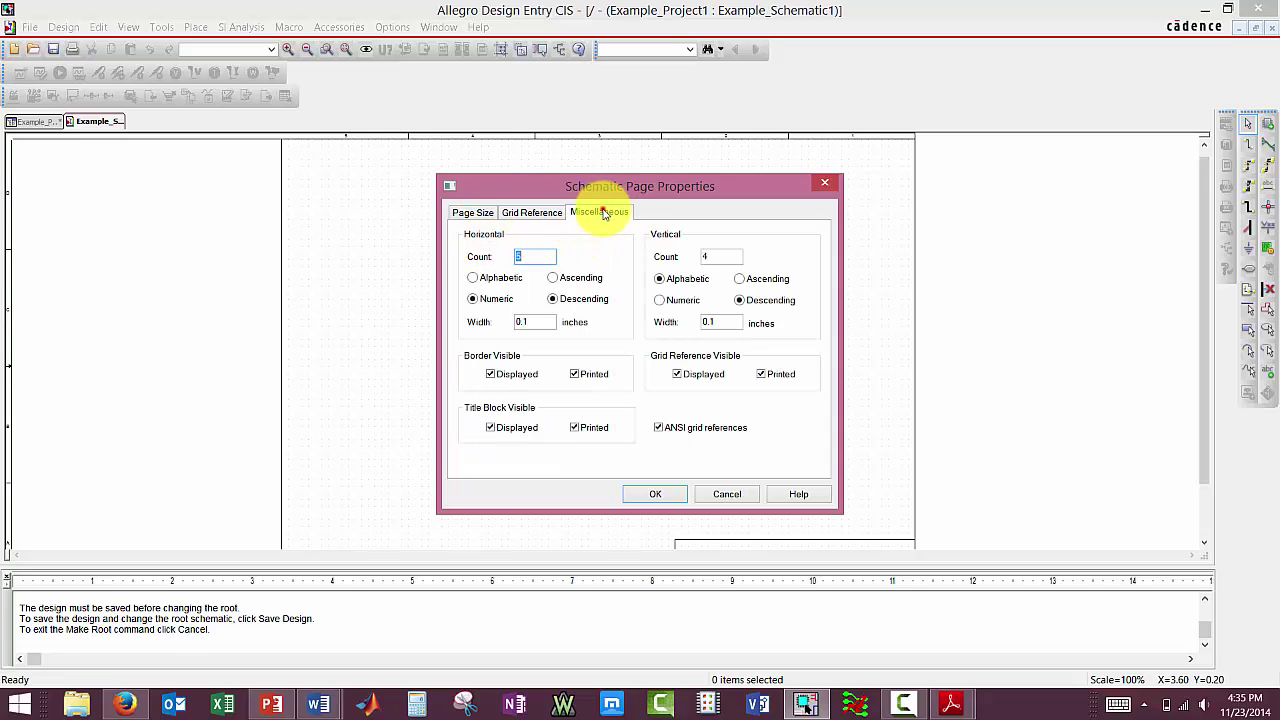
pyautogui.click(601, 210)
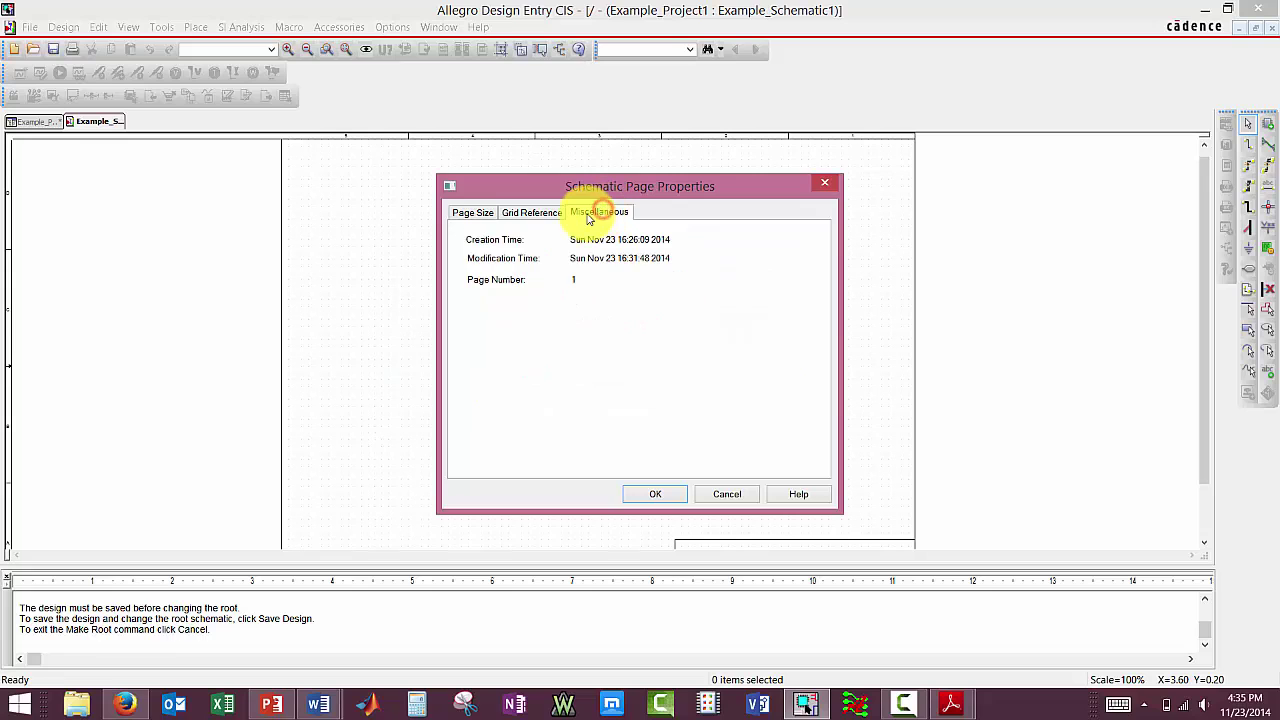
pyautogui.click(654, 494)
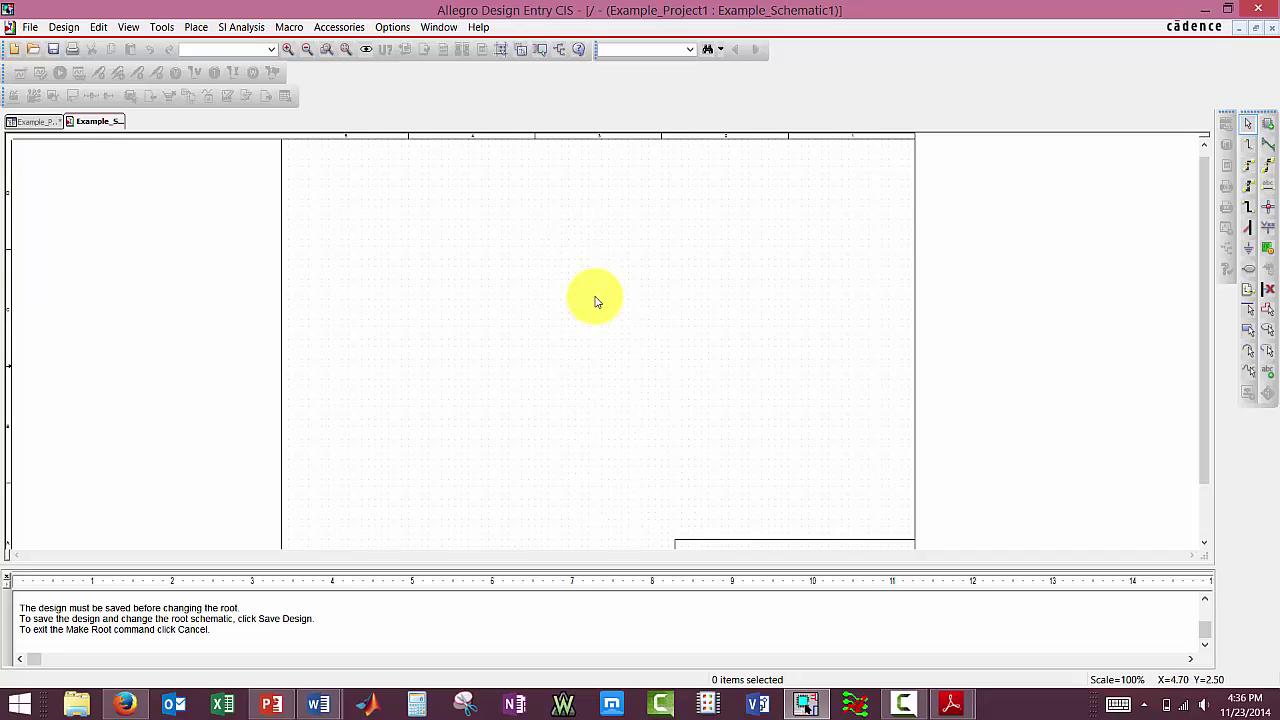
# Step: Confirm the Design Template title block: Part Schematic Name, company name here, document number 12
pyautogui.keyDown('ctrl'); pyautogui.scroll(-1, 595, 302); pyautogui.keyUp('ctrl')
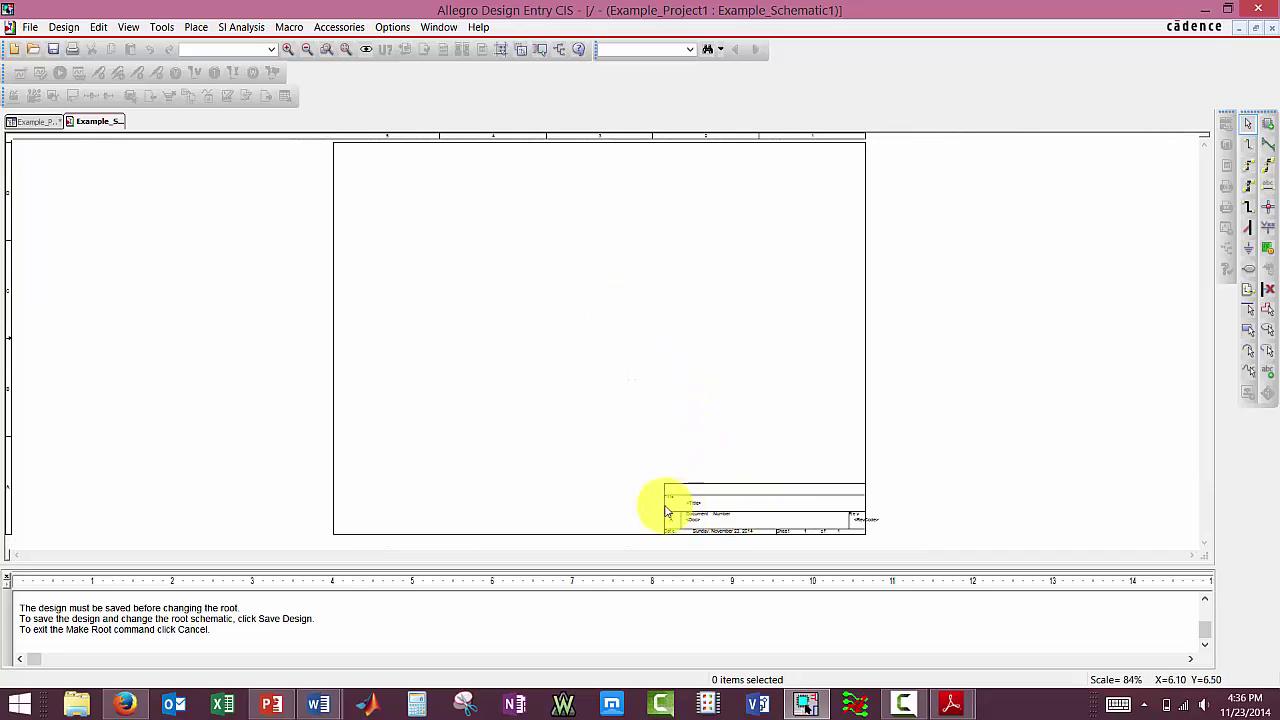
pyautogui.keyDown('ctrl'); pyautogui.scroll(2, 745, 516); pyautogui.keyUp('ctrl')
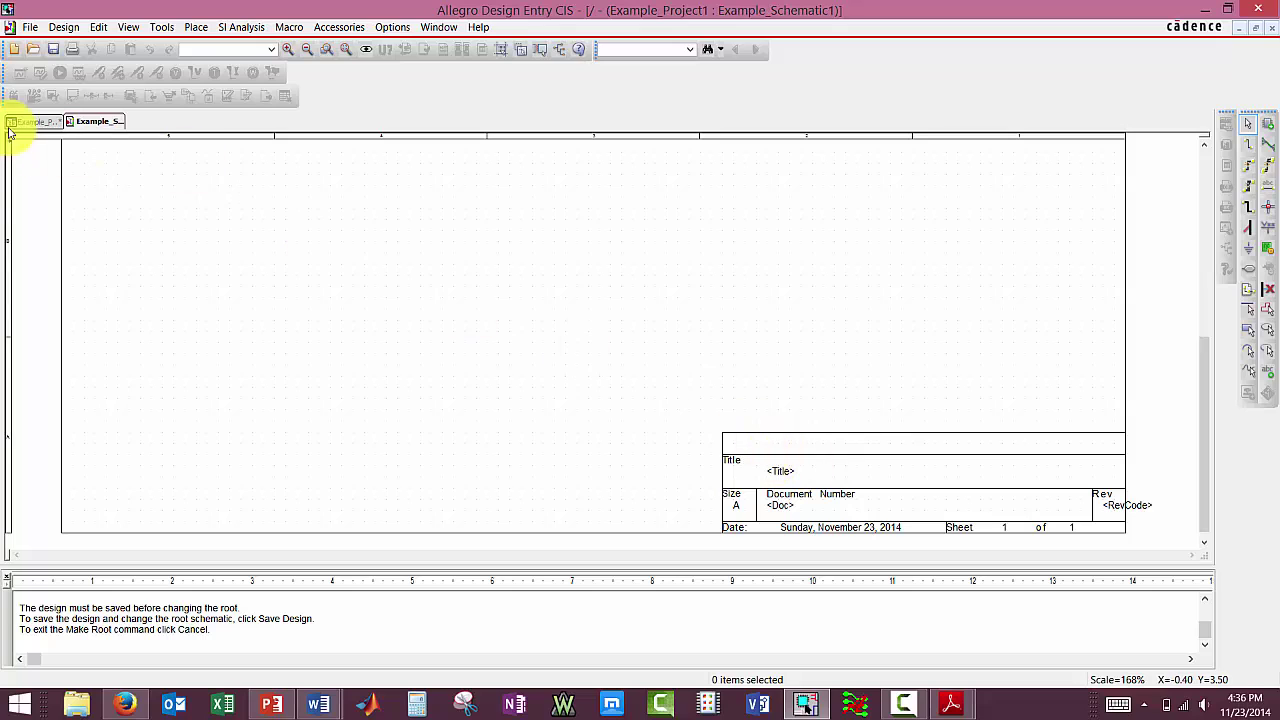
pyautogui.click(393, 25)
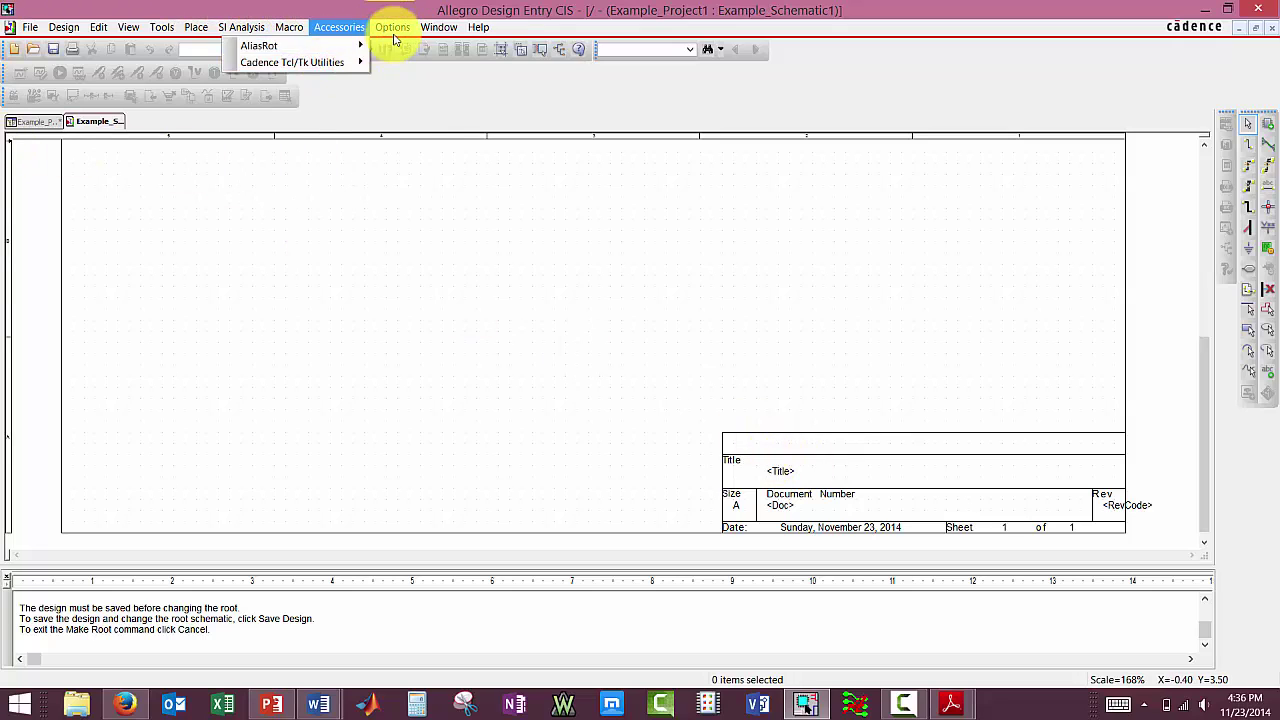
pyautogui.click(305, 62)
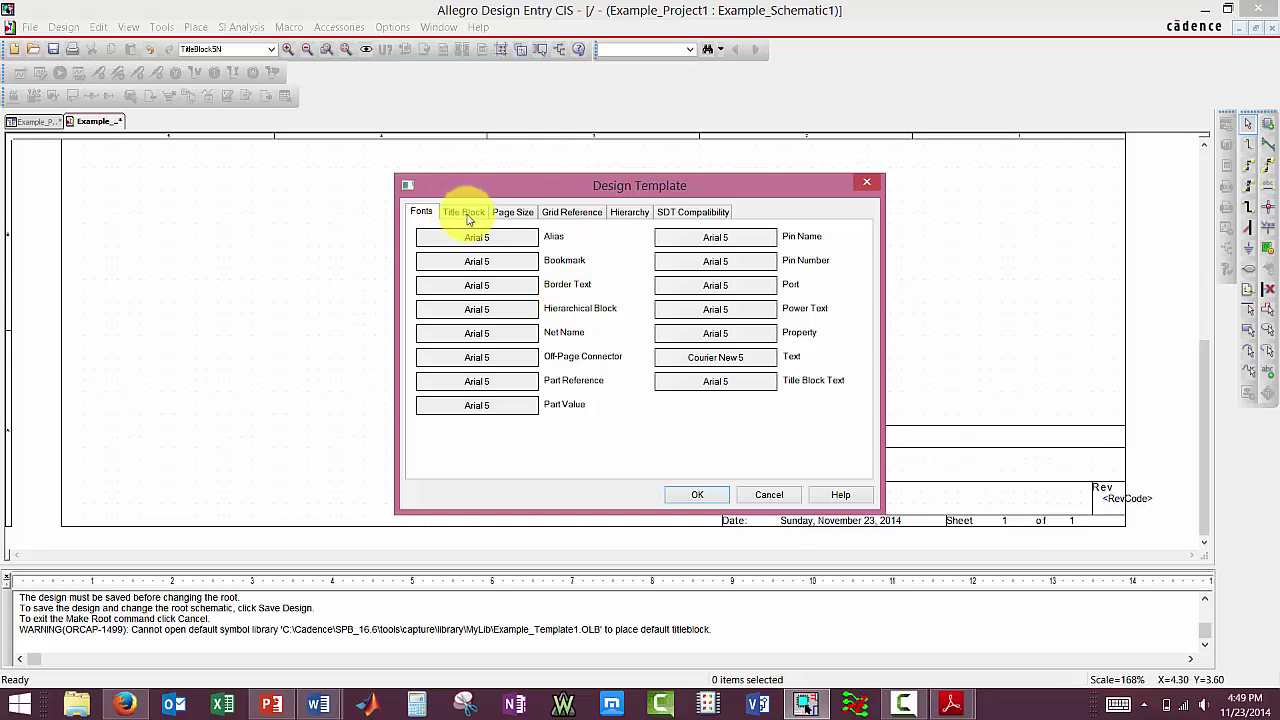
pyautogui.click(465, 216)
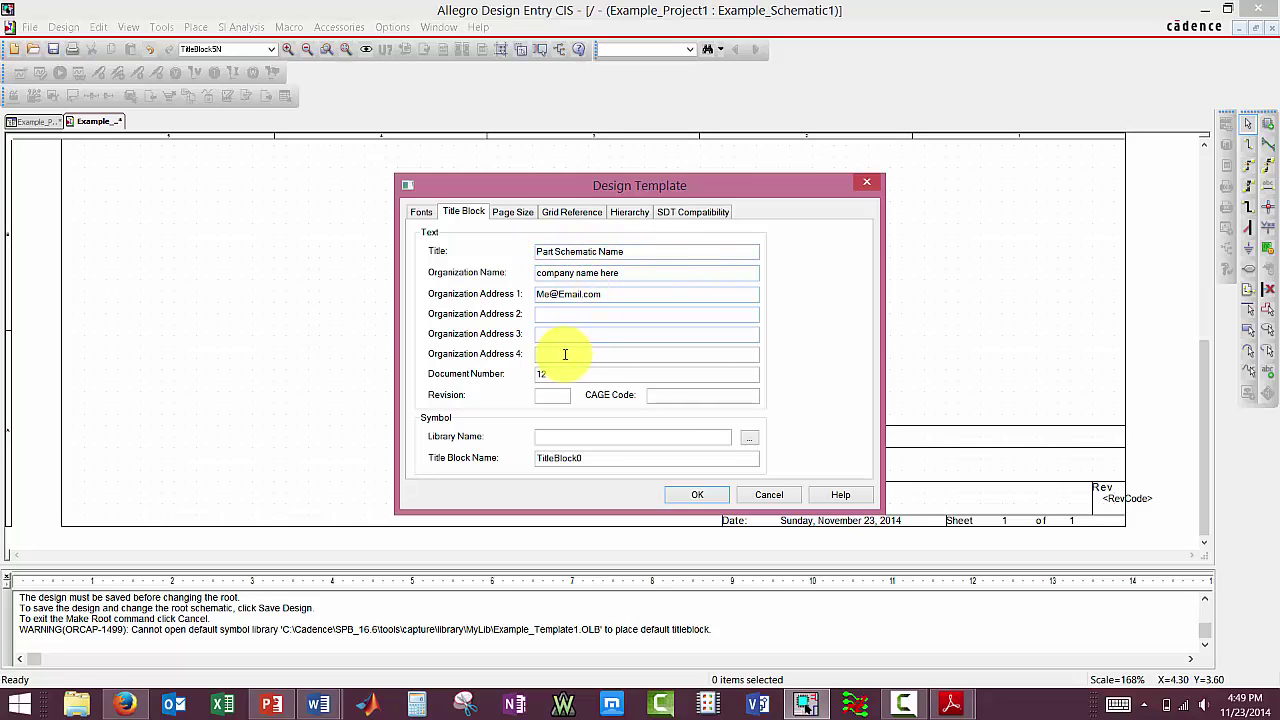
pyautogui.click(700, 495)
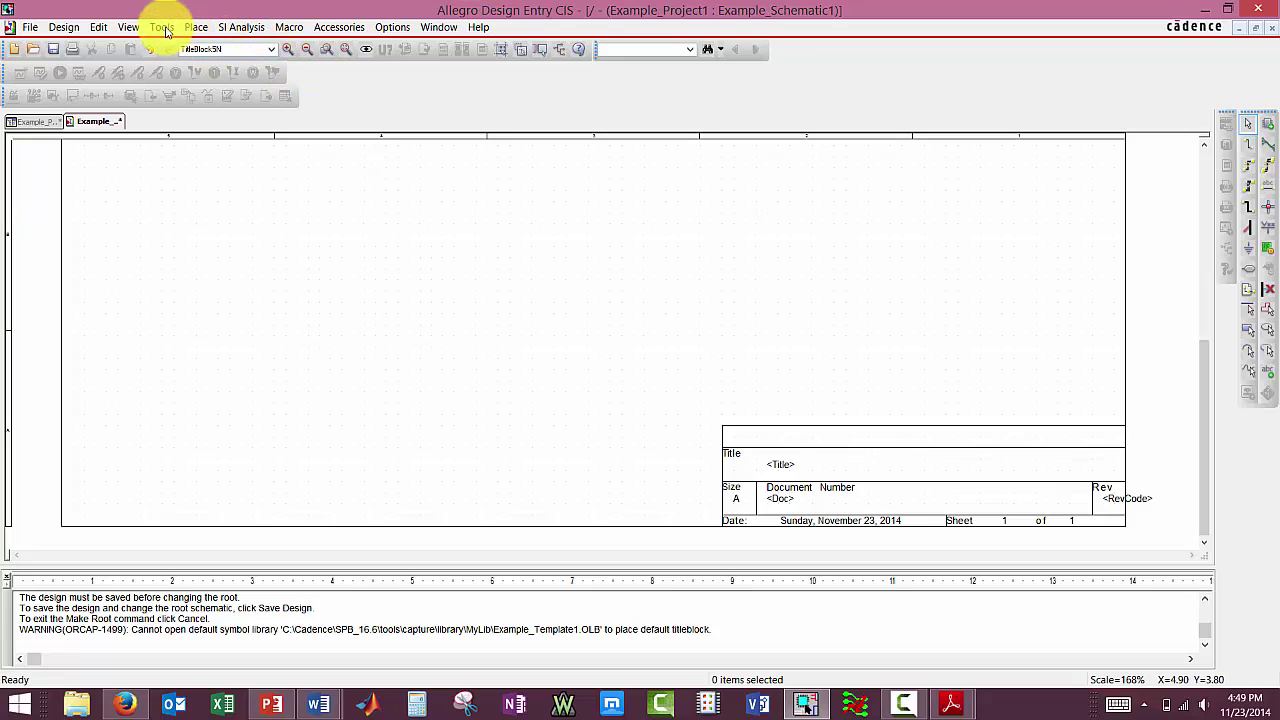
# Step: Place the TitleBlock5N title block from CAPSYM near the centre of the page
pyautogui.click(196, 27)
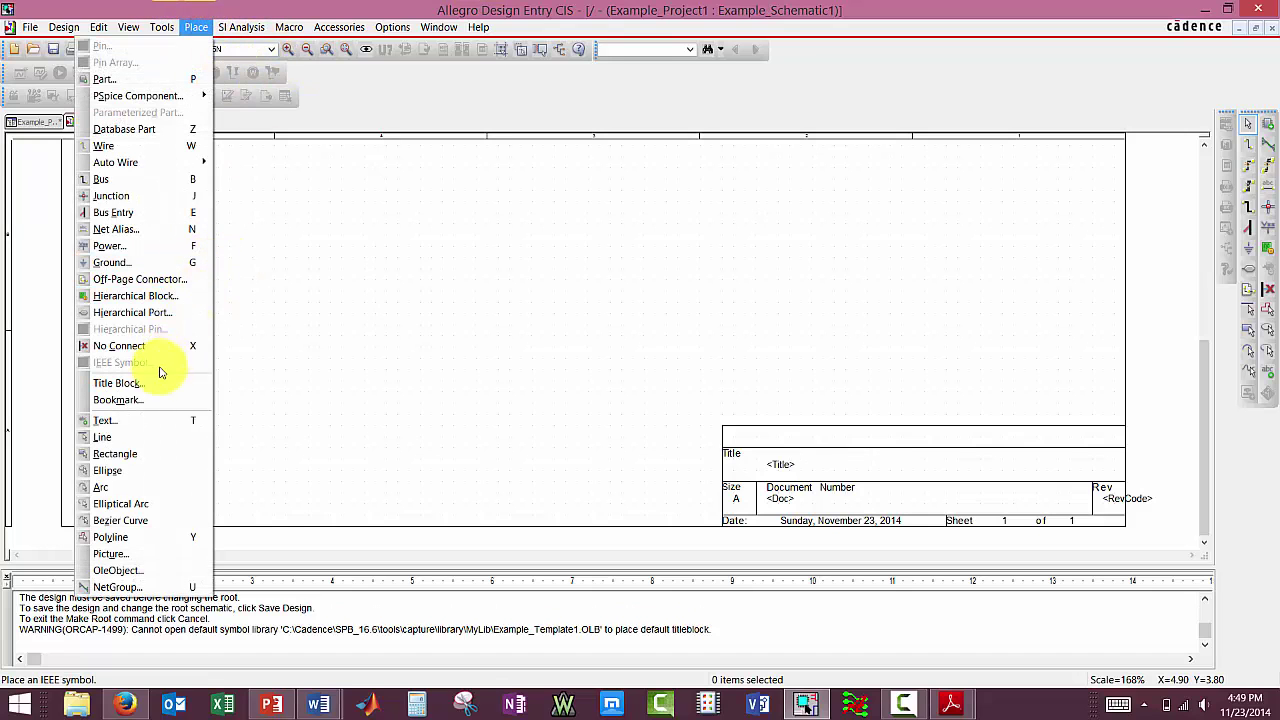
pyautogui.click(118, 383)
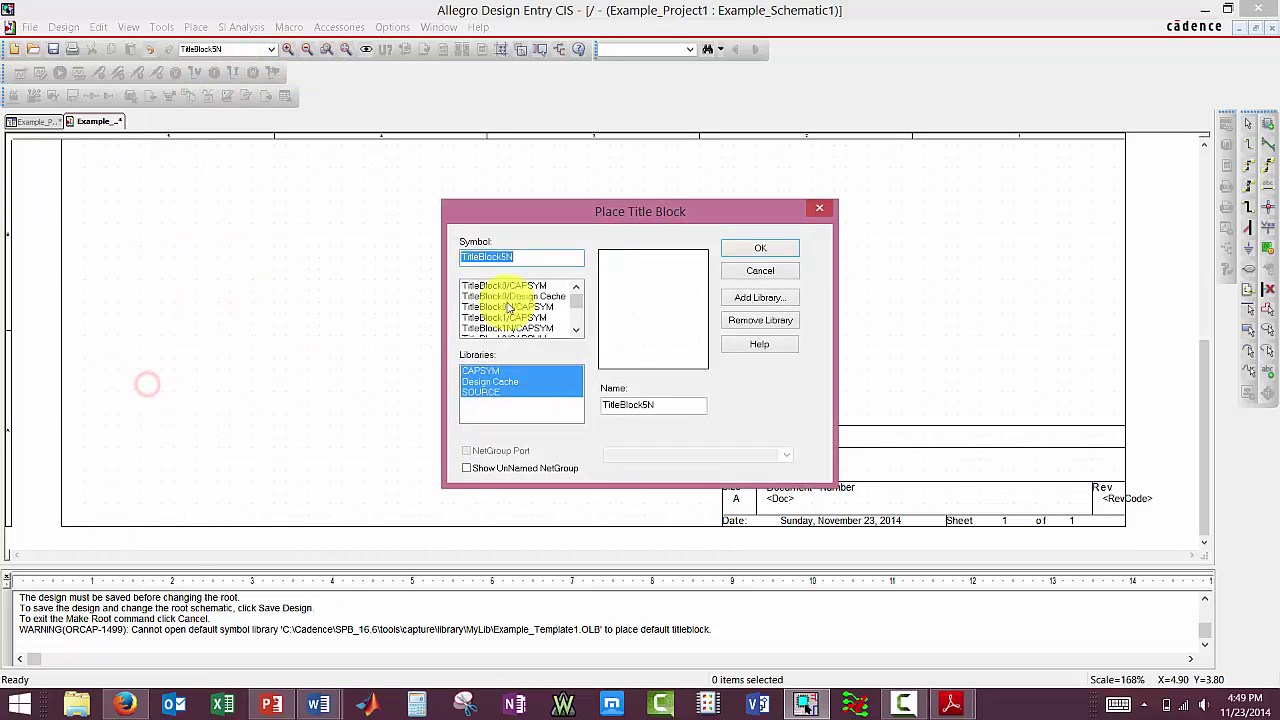
pyautogui.moveTo(581, 307); pyautogui.dragTo(498, 330)
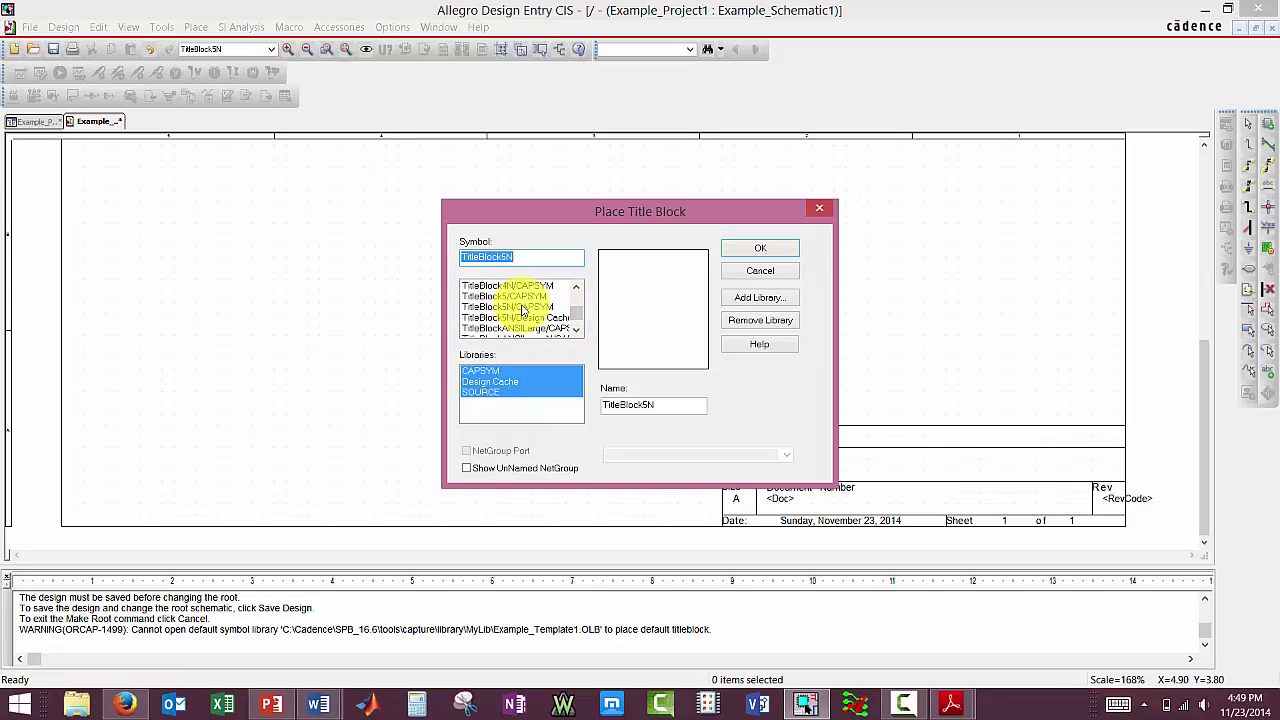
pyautogui.click(521, 307)
pyautogui.doubleClick(521, 307)
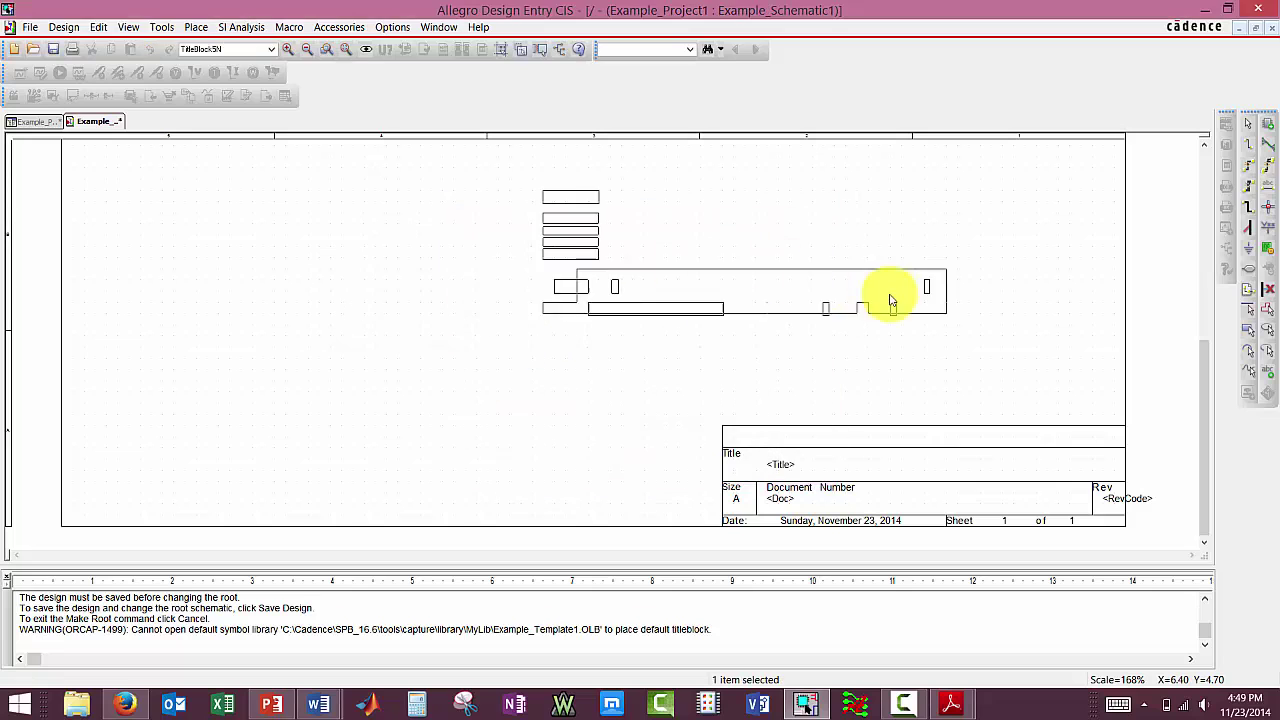
pyautogui.click(716, 295)
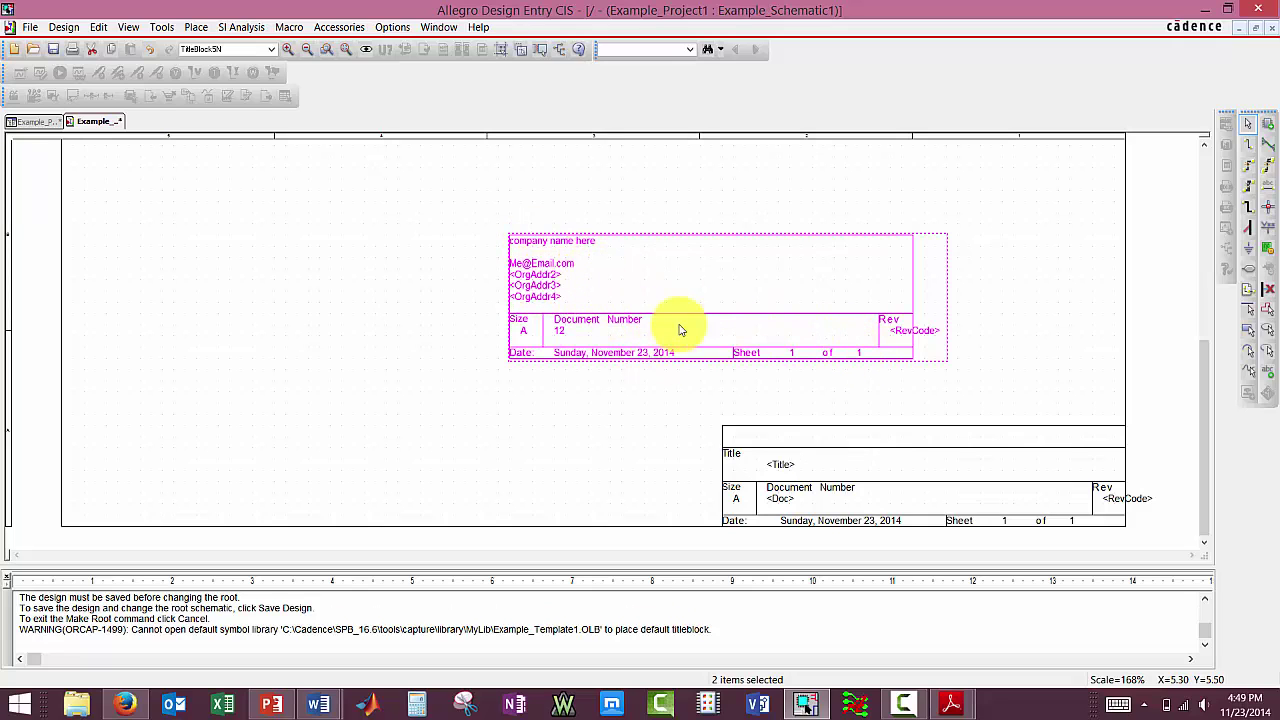
# Step: Inspect the properties of the title block's first address line and <Title> text, leaving them unchanged
pyautogui.click(552, 274)
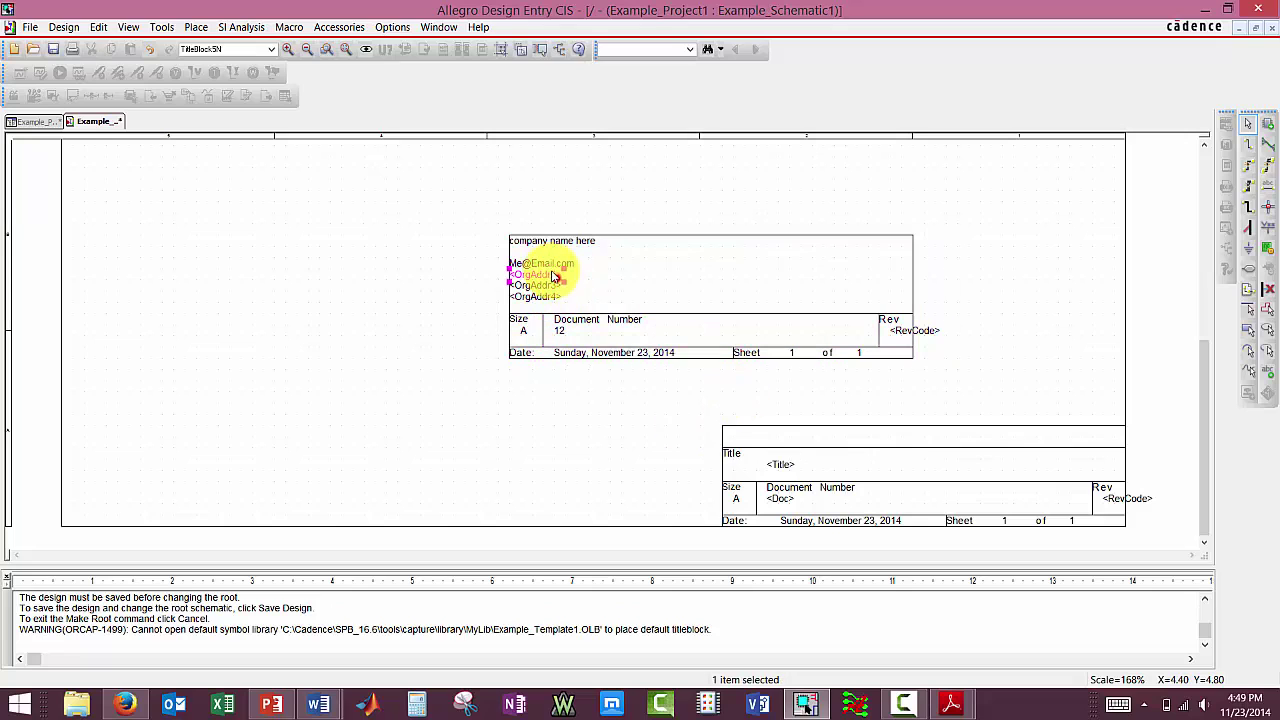
pyautogui.doubleClick(552, 272)
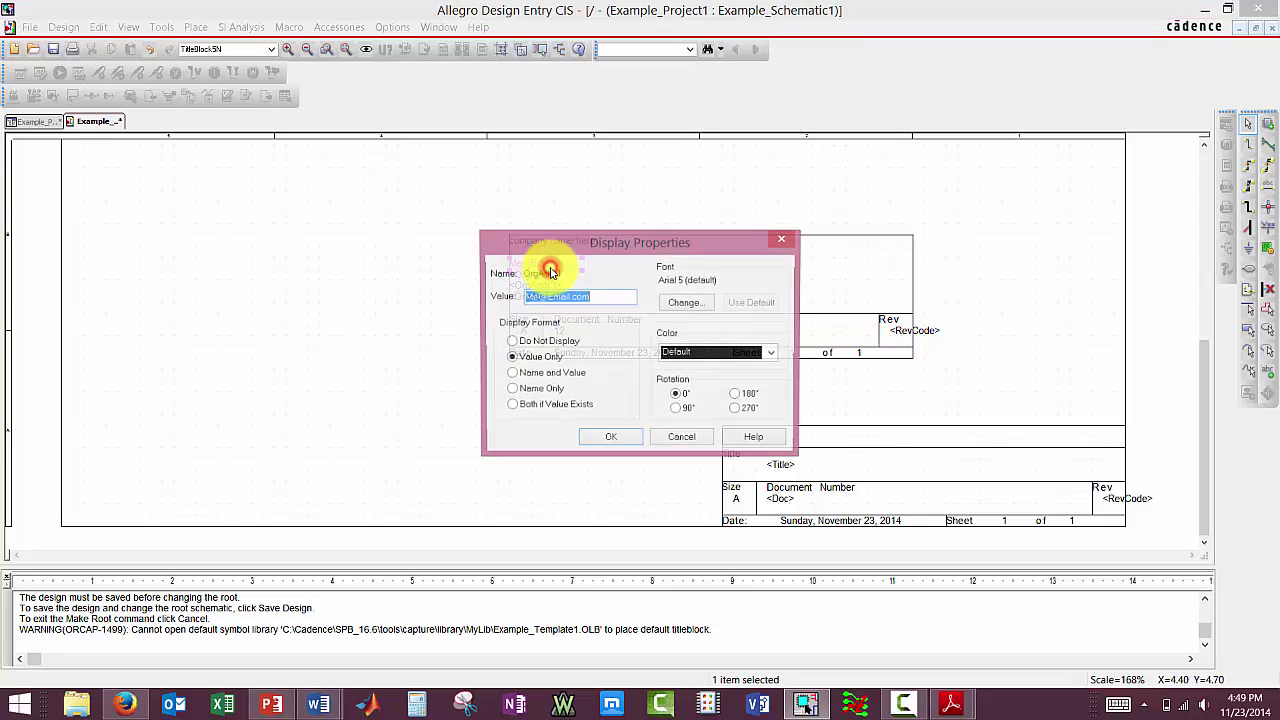
pyautogui.click(785, 240)
pyautogui.doubleClick(783, 465)
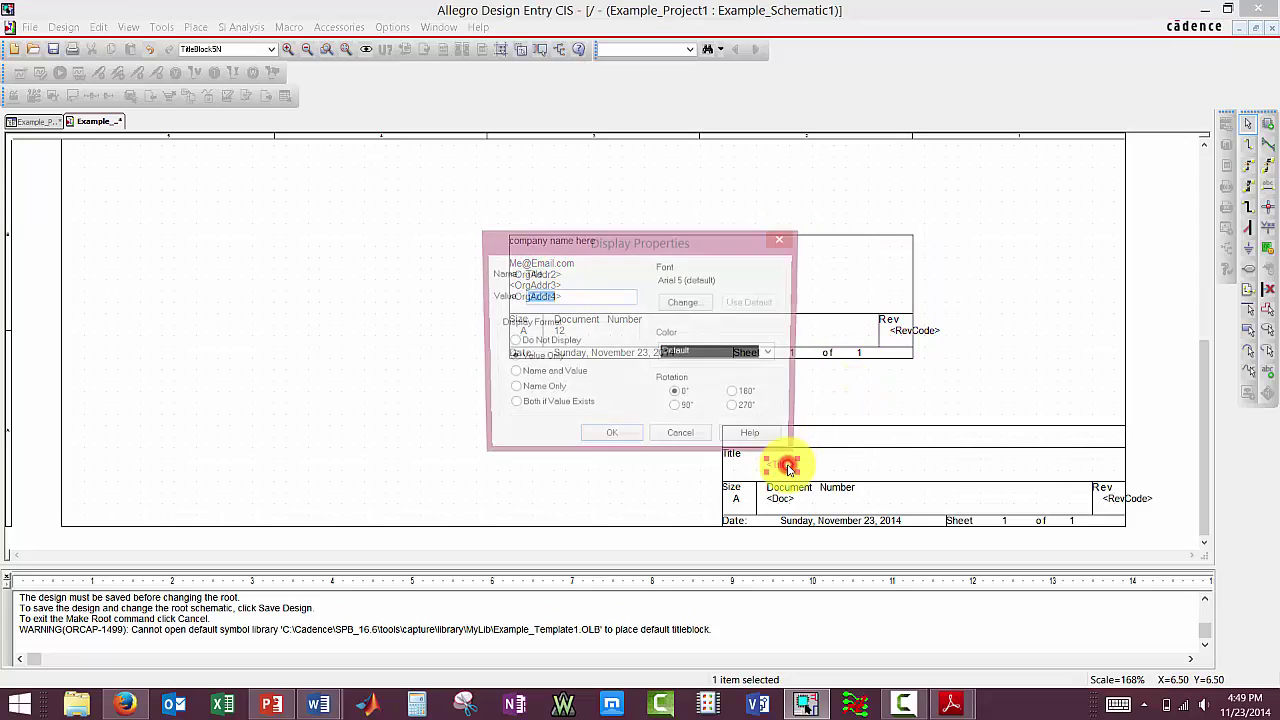
pyautogui.click(790, 240)
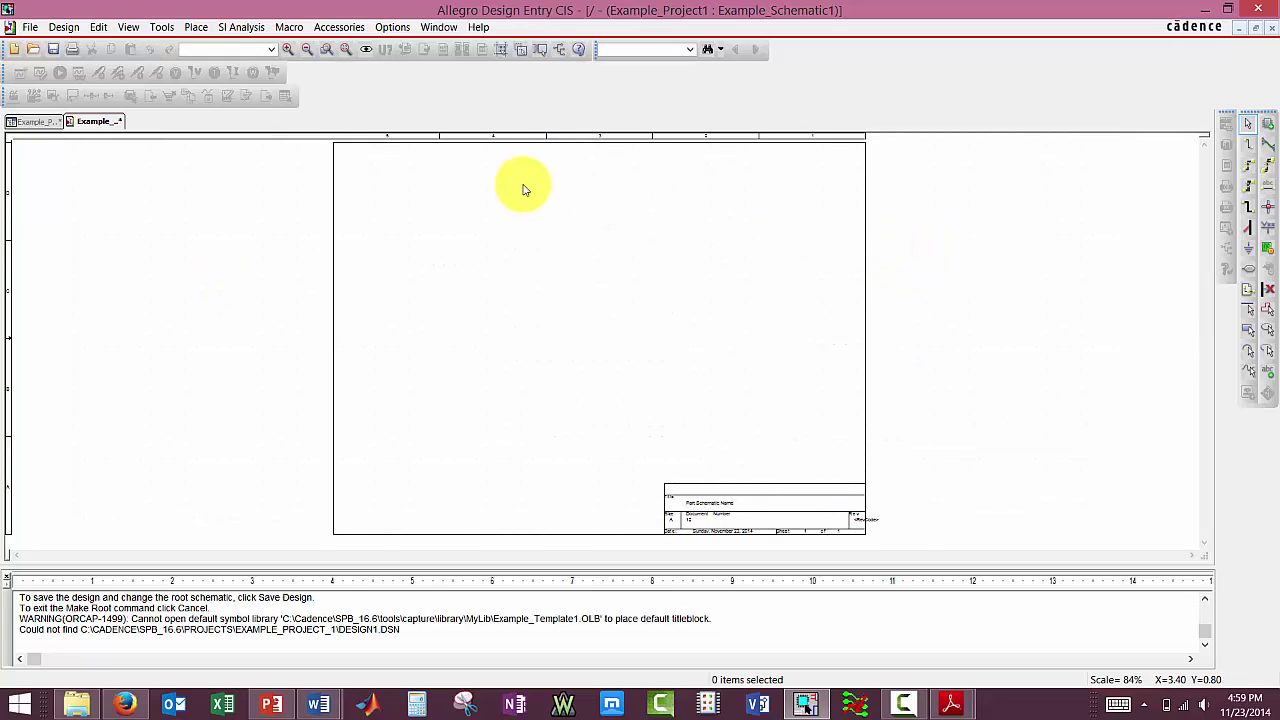
# Step: Configure Autobackup for every 10 minutes, 6 backups, saved in the Example_Project_1 folder
pyautogui.click(396, 26)
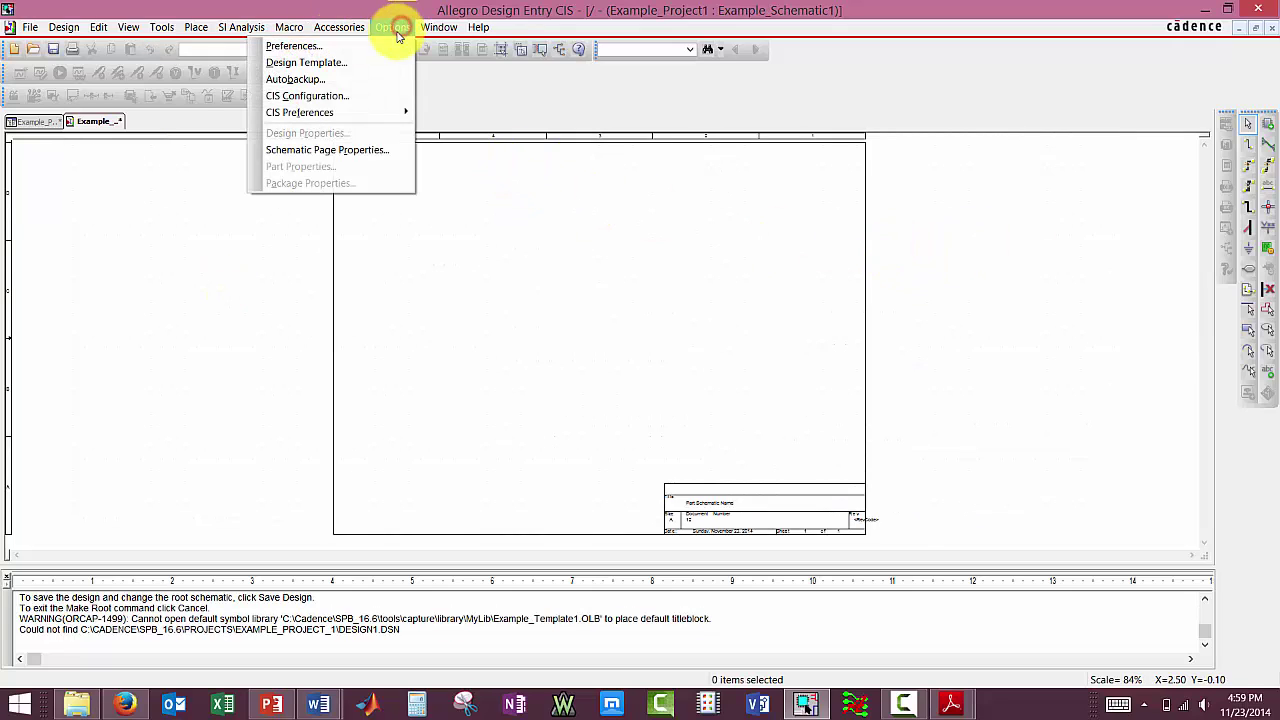
pyautogui.click(342, 80)
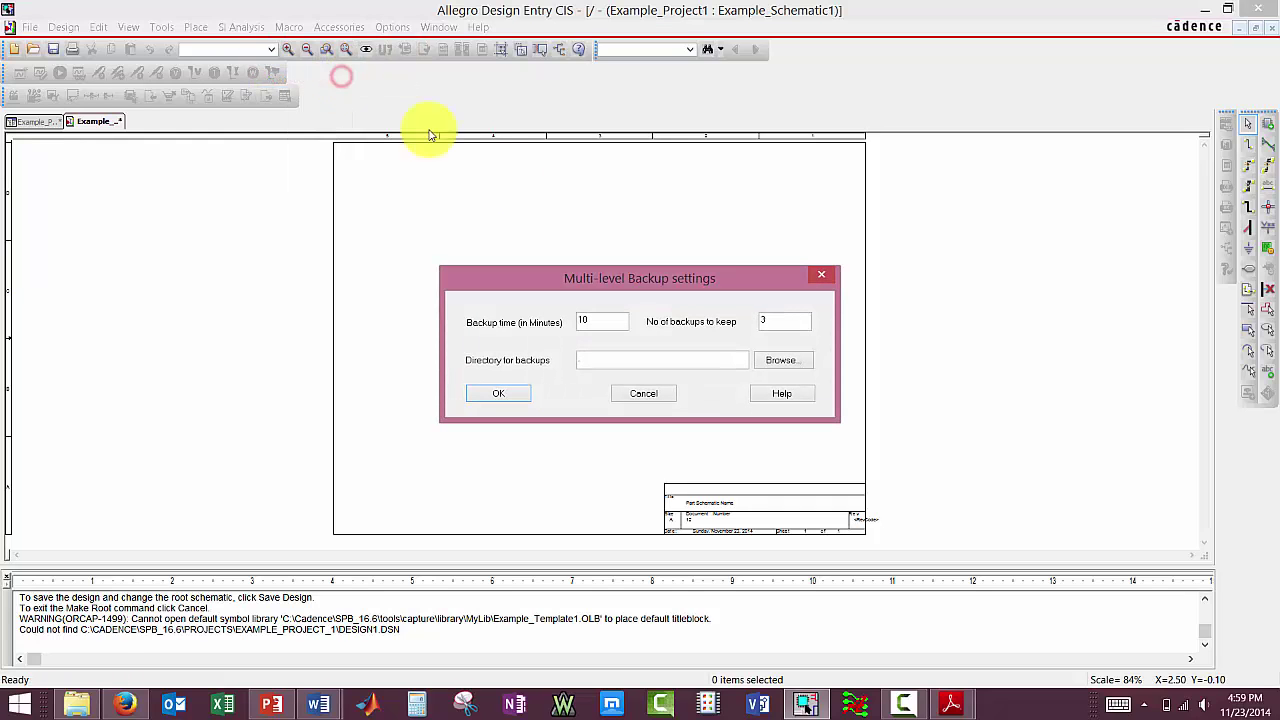
pyautogui.click(596, 327)
pyautogui.click(767, 318)
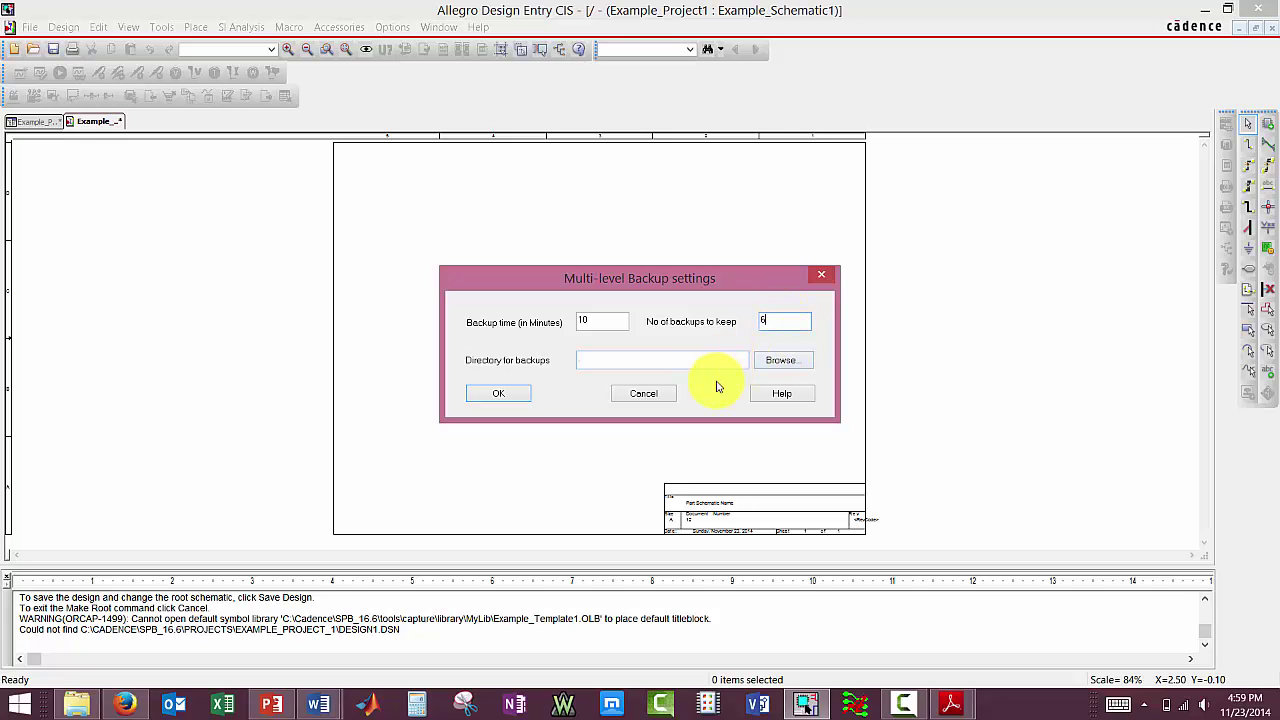
pyautogui.click(673, 357)
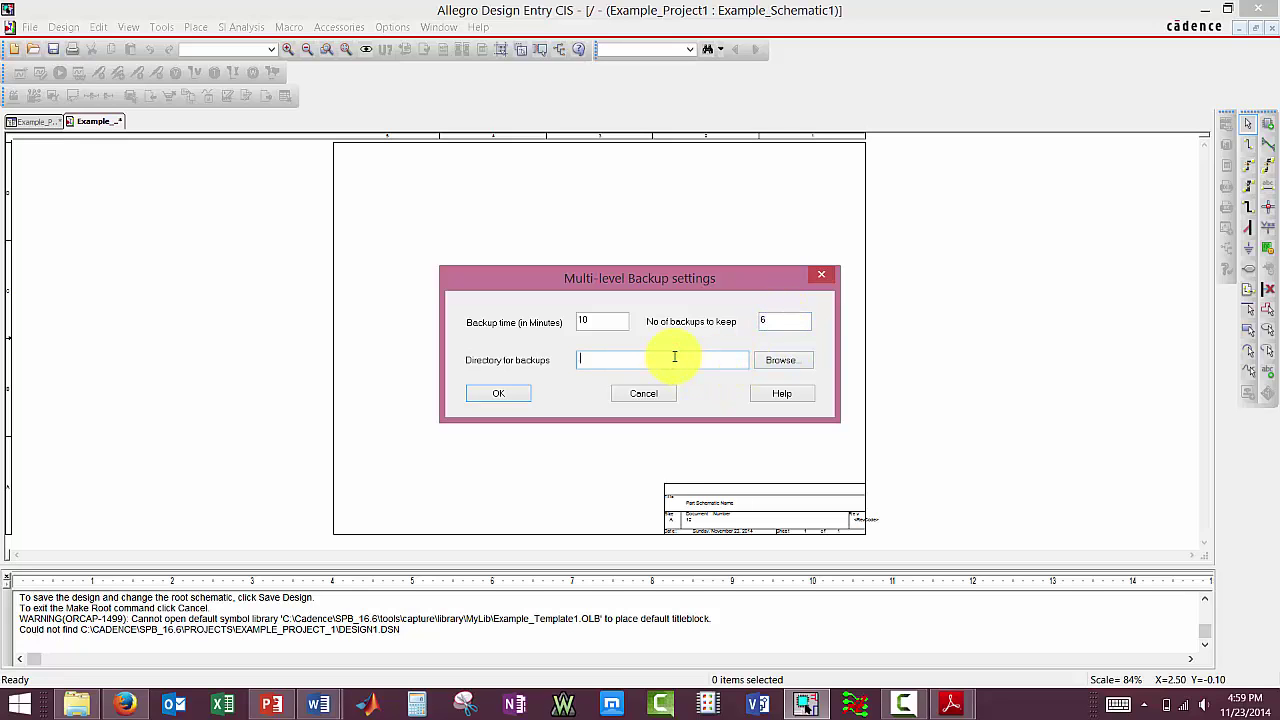
pyautogui.click(781, 360)
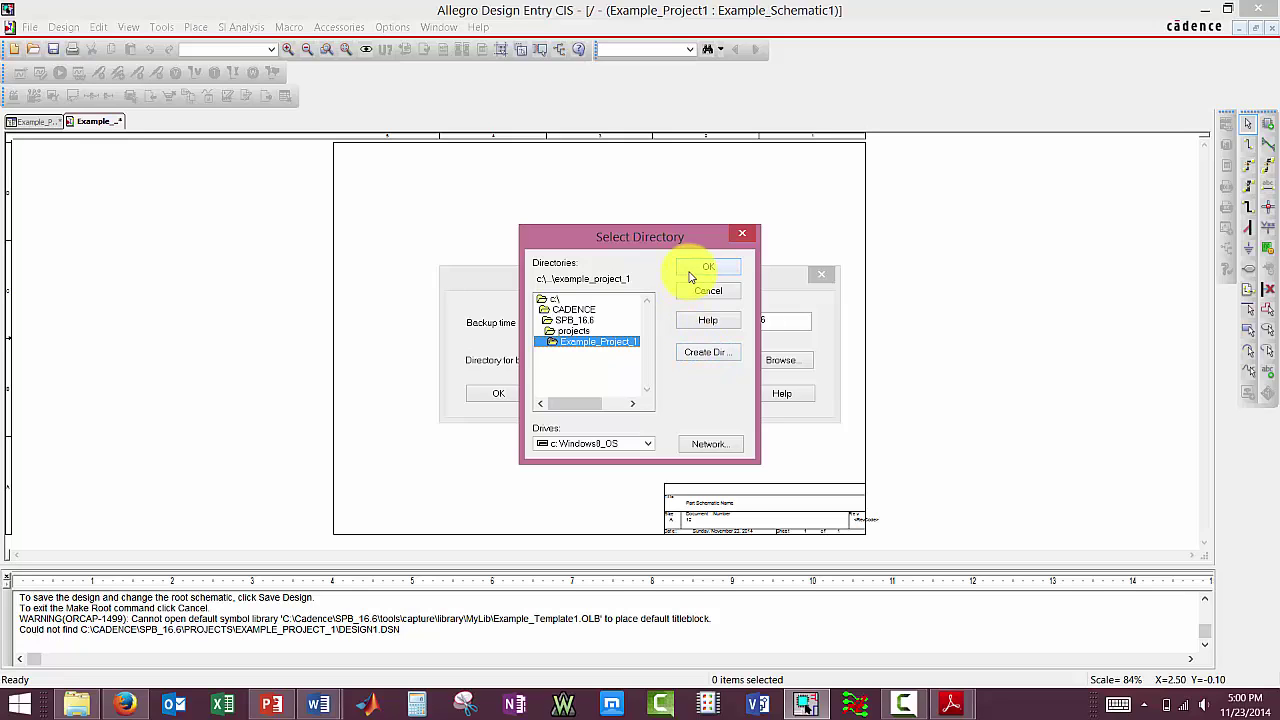
pyautogui.click(721, 270)
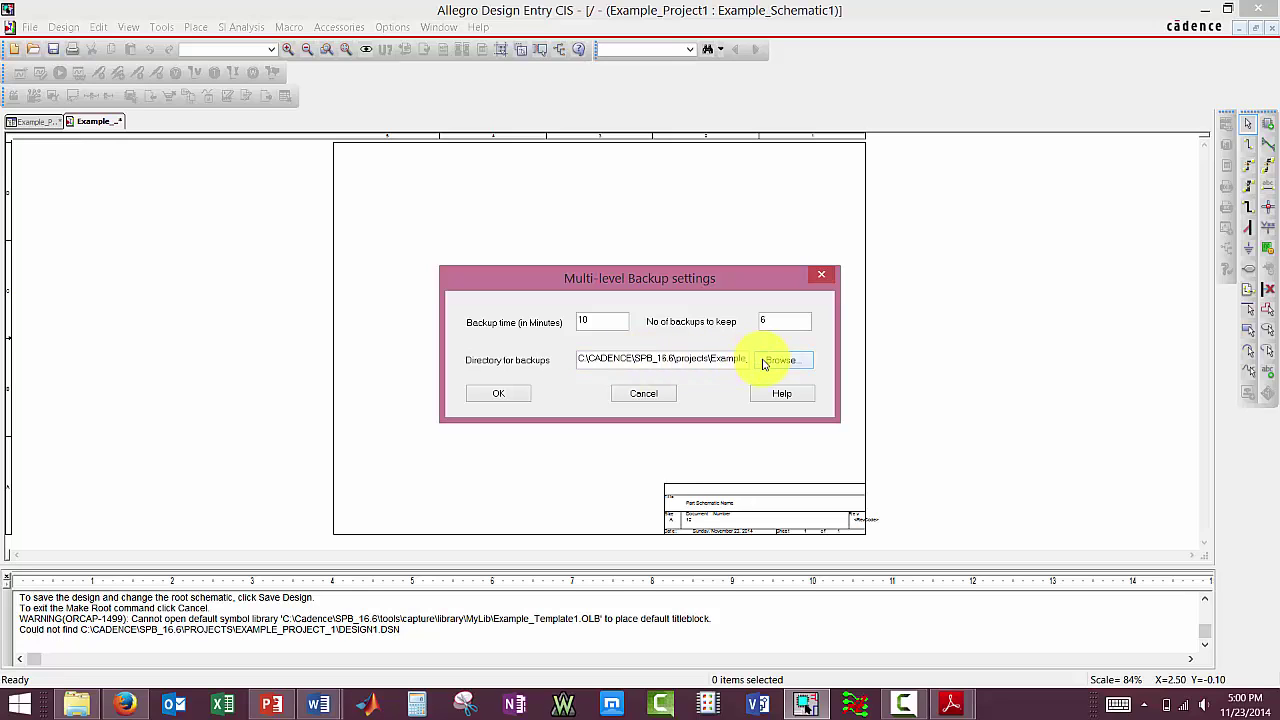
pyautogui.click(500, 394)
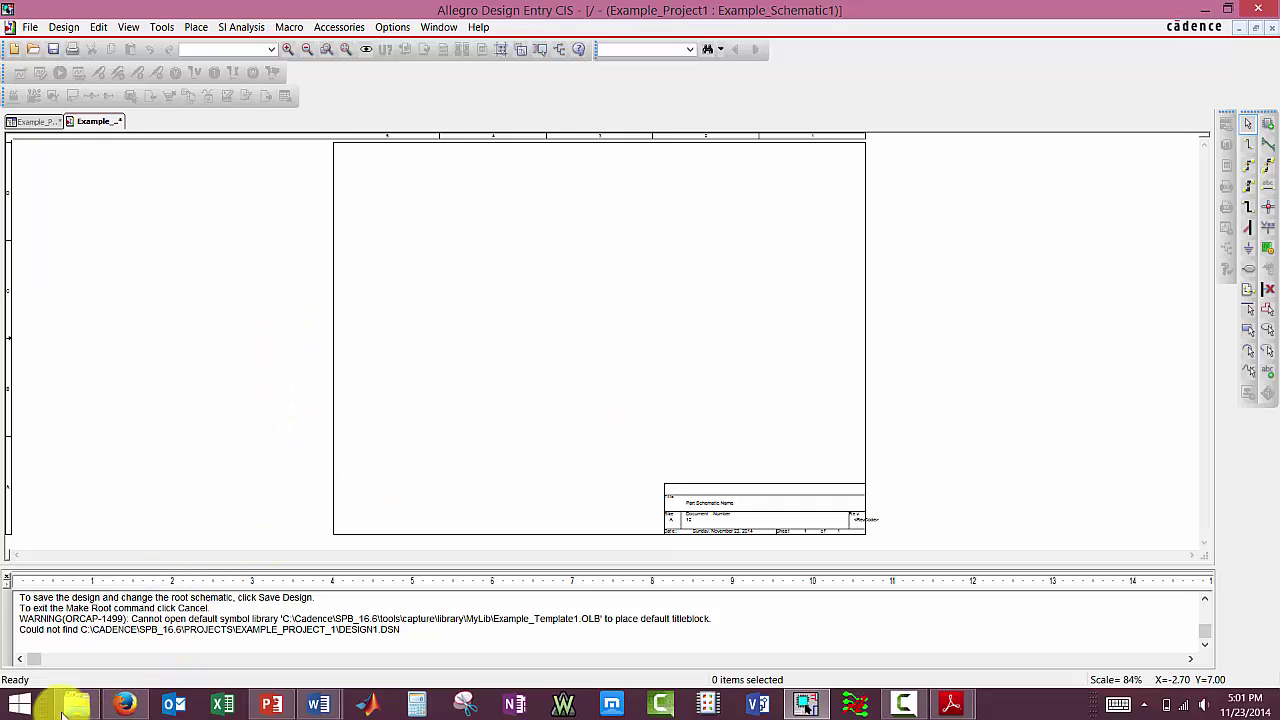
# Step: Switch to the Example_Project_1.opj project manager to view the design file tree
pyautogui.moveTo(76, 702)
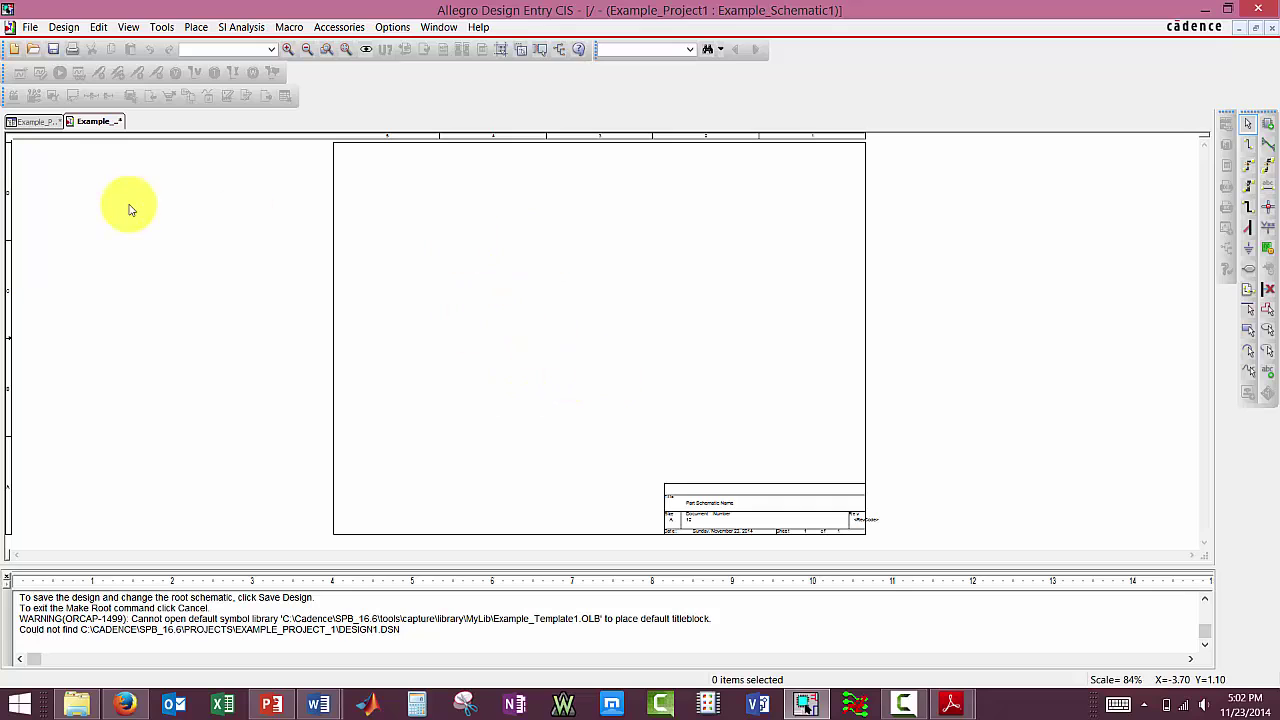
pyautogui.click(34, 122)
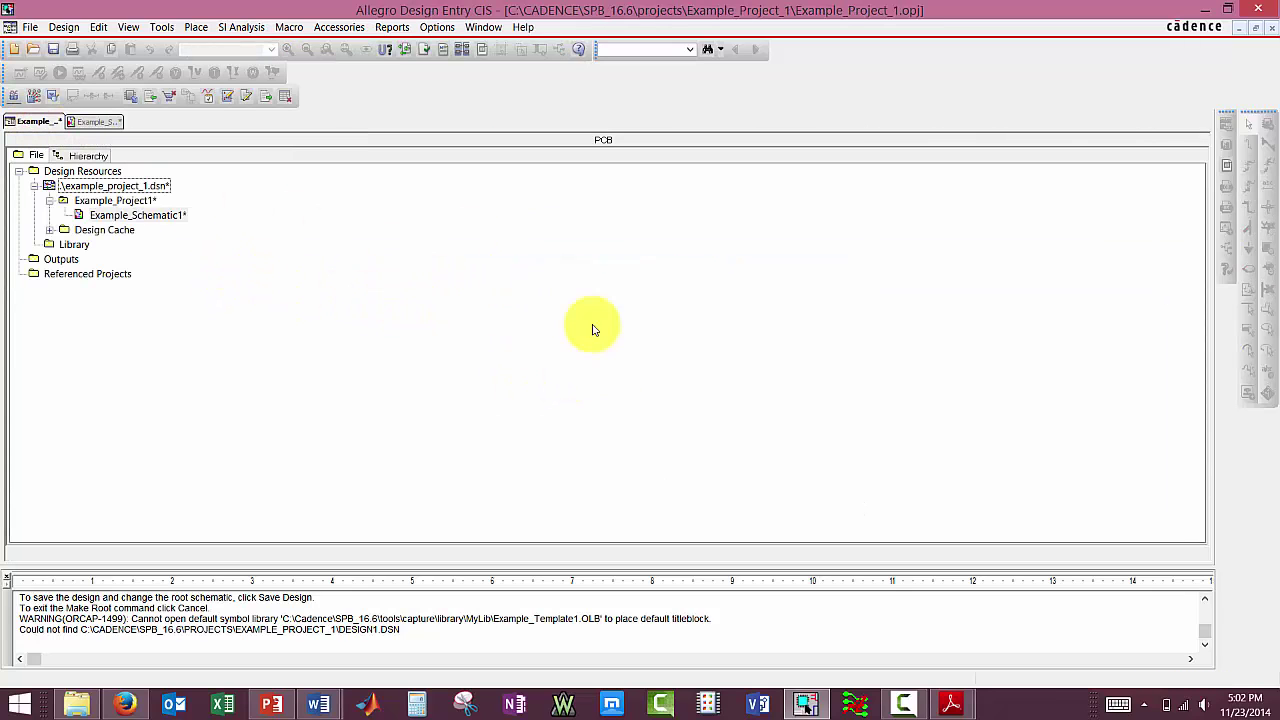